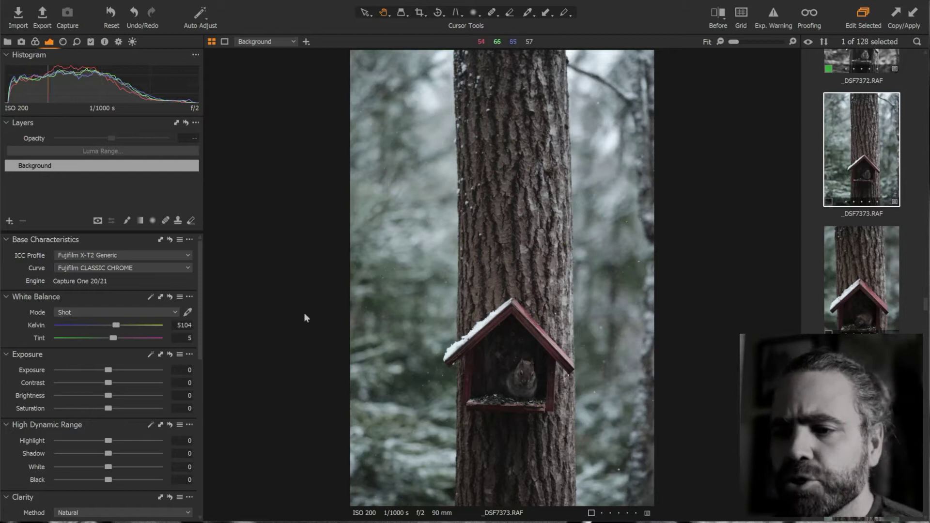
Change the base curve to Fujifilm ASTIA (SOFT) and raise the saturation to 44
click(147, 267)
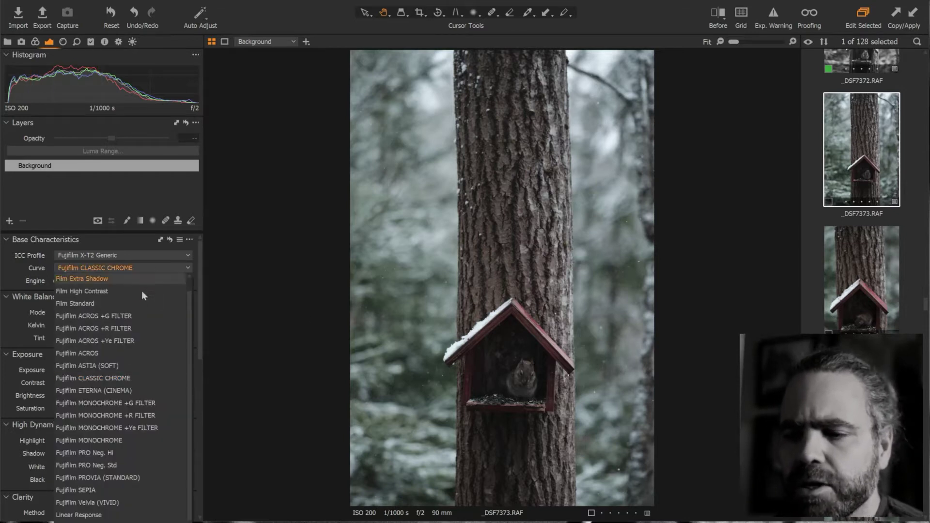
click(121, 366)
drag(108, 409, 130, 410)
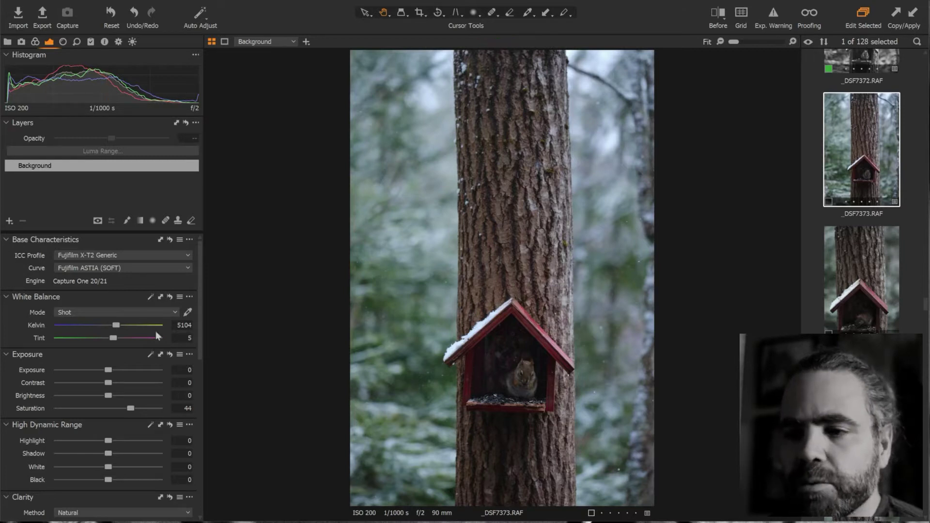
Enable Black & White conversion and set its color sensitivity to Red 55 and Green 62
scroll(141, 321, down, 6)
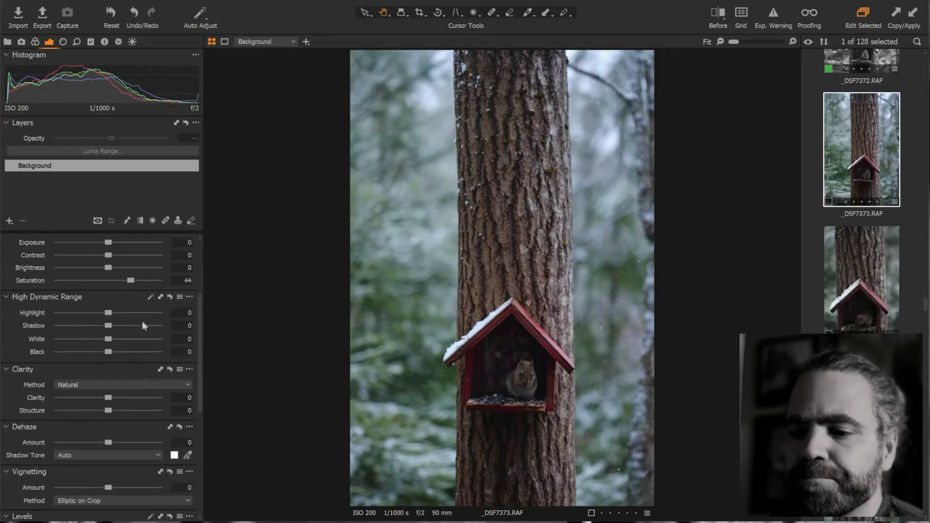
click(36, 43)
scroll(130, 325, down, 8)
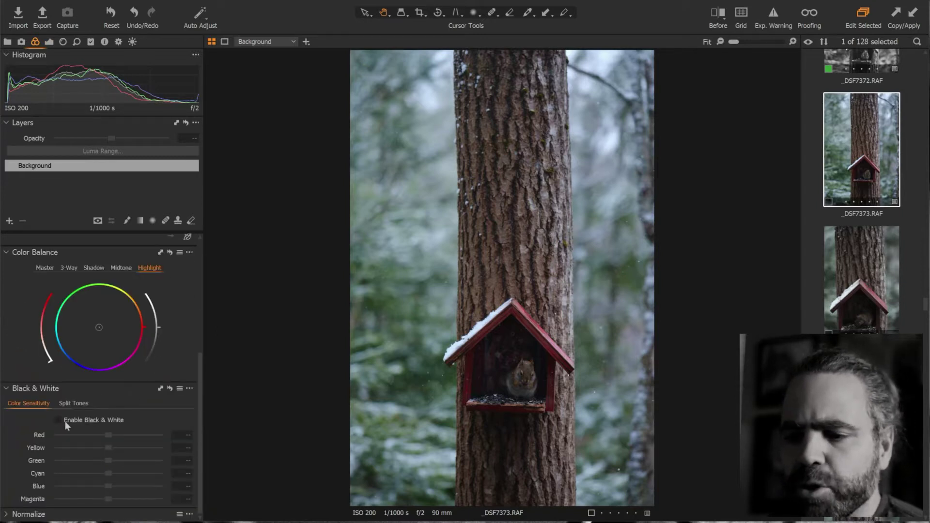
click(57, 420)
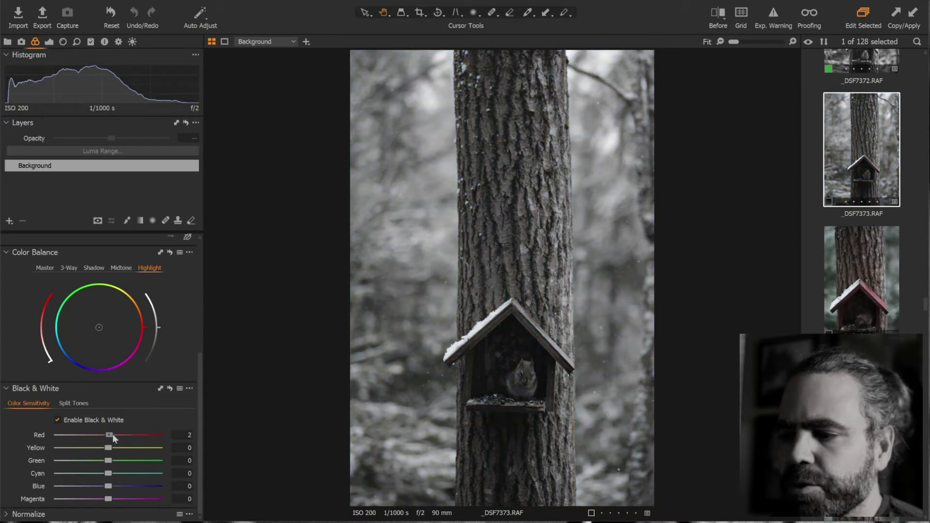
drag(113, 434, 132, 435)
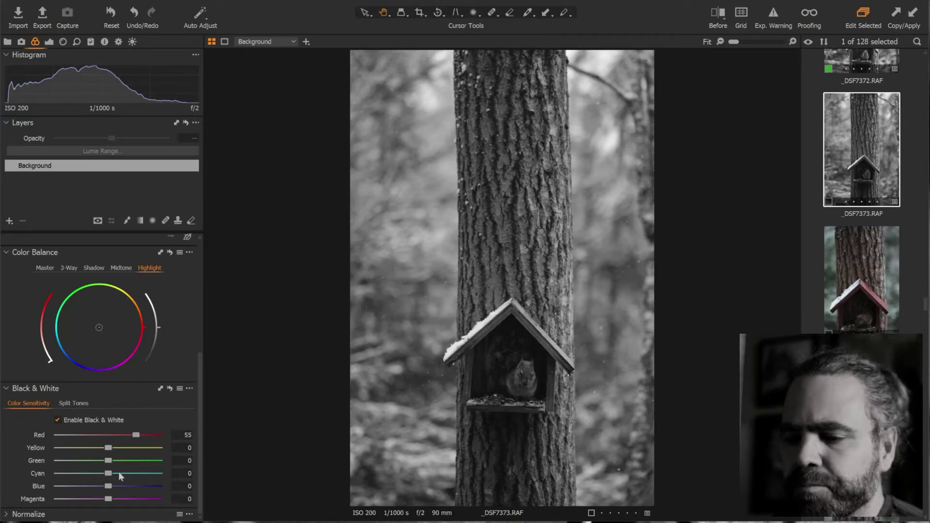
drag(109, 461, 193, 461)
drag(127, 456, 142, 462)
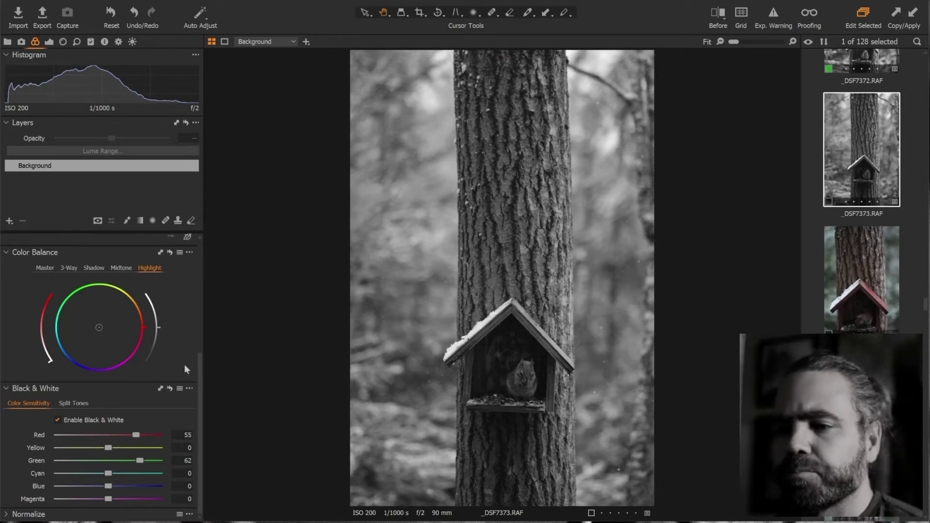
Set the photo's contrast to 32 and its exposure to 0.65
drag(201, 395, 202, 211)
click(51, 43)
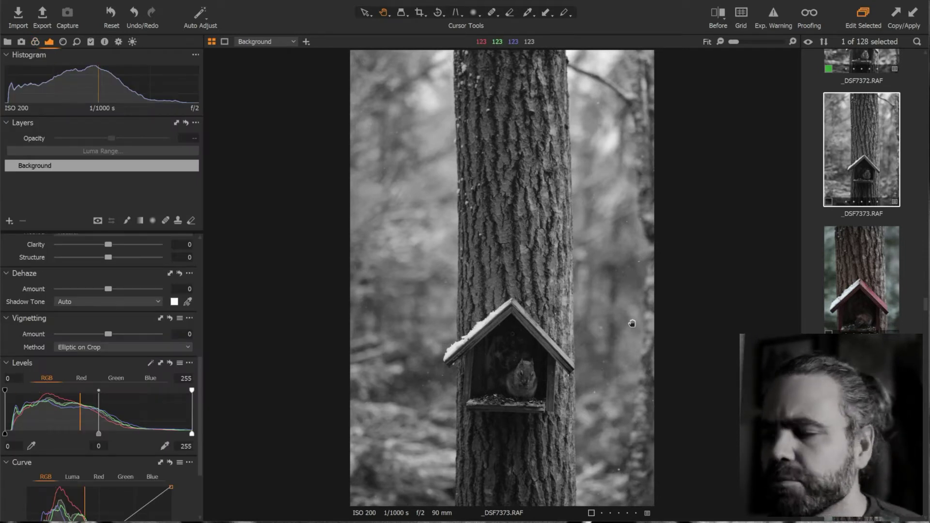
scroll(77, 310, up, 8)
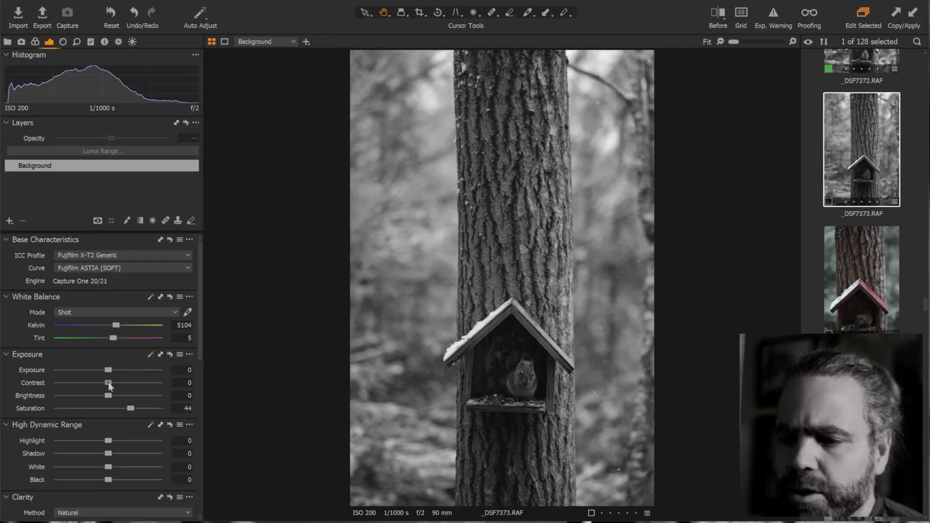
mouse_move(108, 382)
mouse_down()
mouse_move(144, 383)
mouse_move(117, 369)
mouse_up()
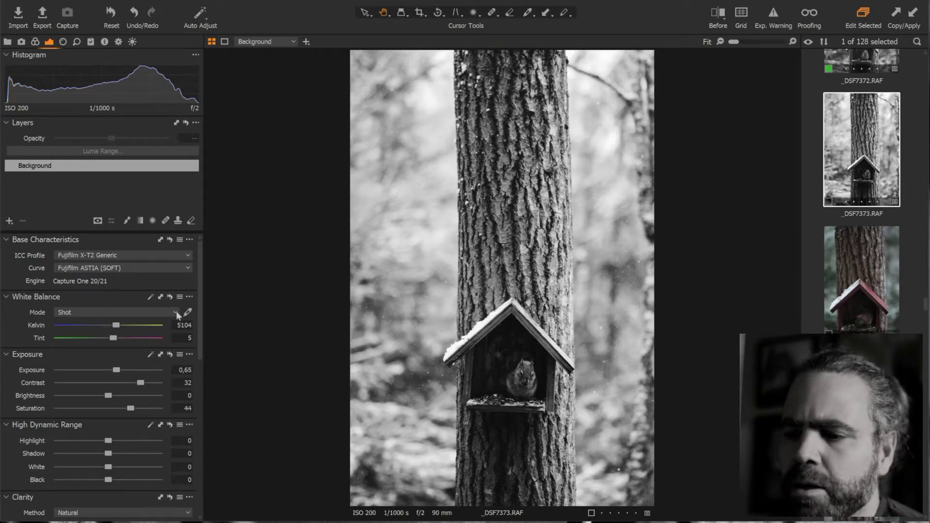
Set the High Dynamic Range values to Highlight -35, Shadow 48 and Black -22
drag(199, 286, 201, 344)
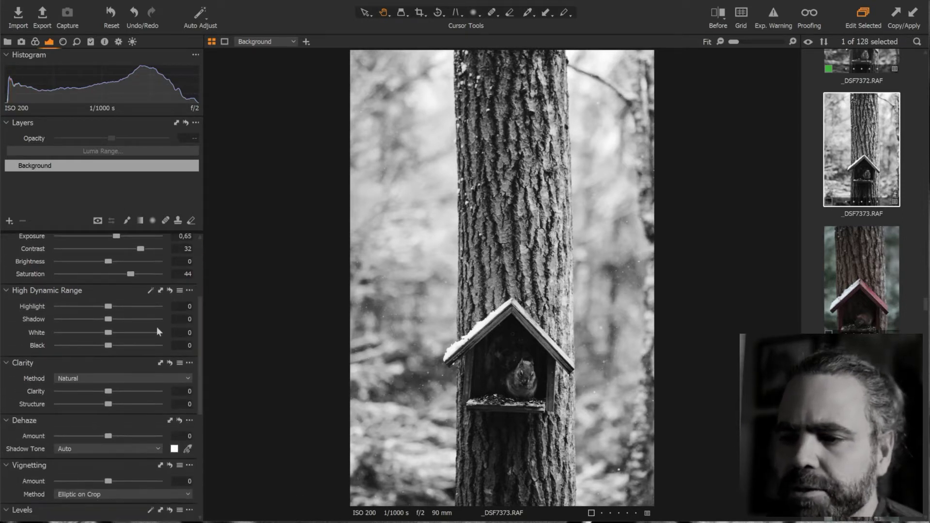
drag(111, 309, 38, 310)
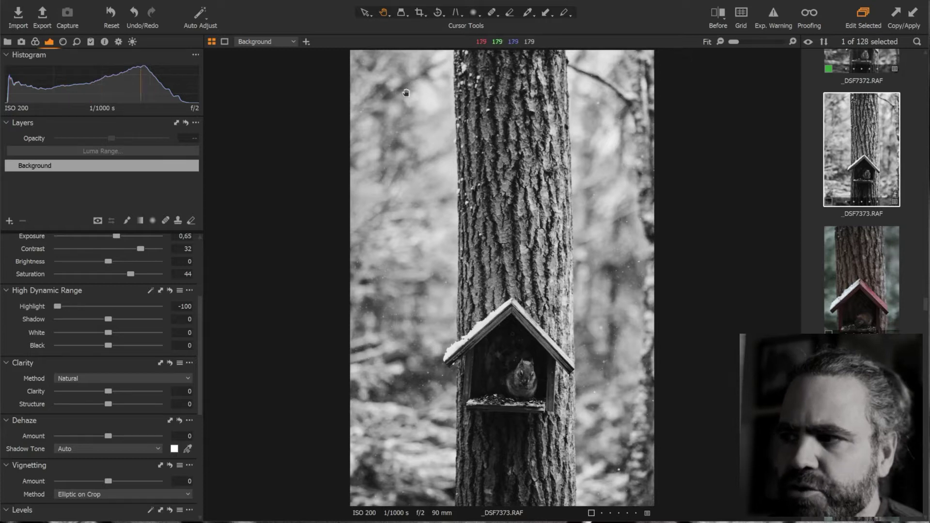
click(94, 306)
drag(90, 306, 90, 306)
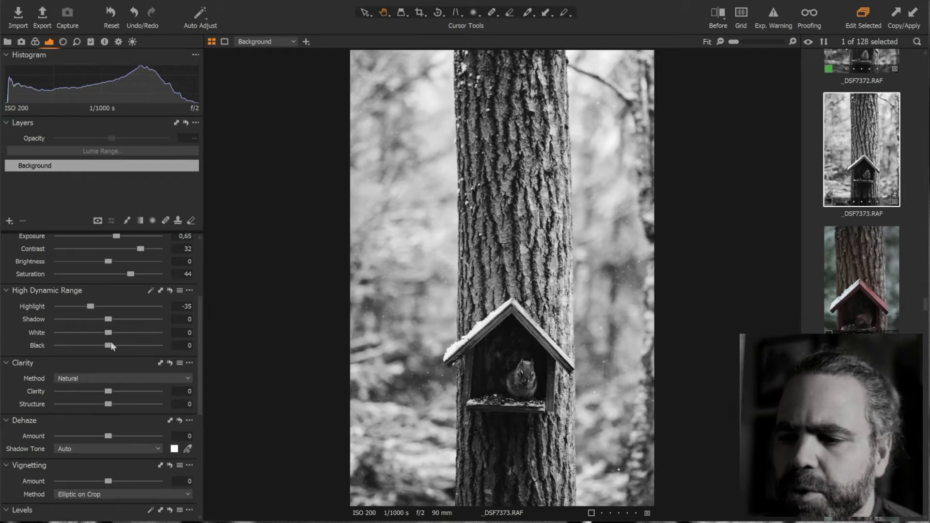
drag(108, 345, 133, 318)
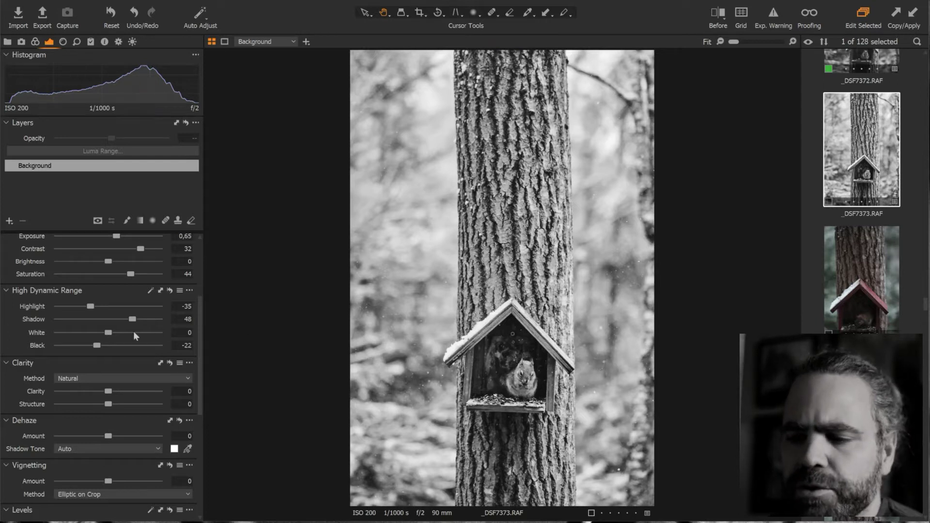
Try a strong positive clarity of 84, and settle on a softening clarity of -14 with the Natural method
scroll(133, 331, down, 3)
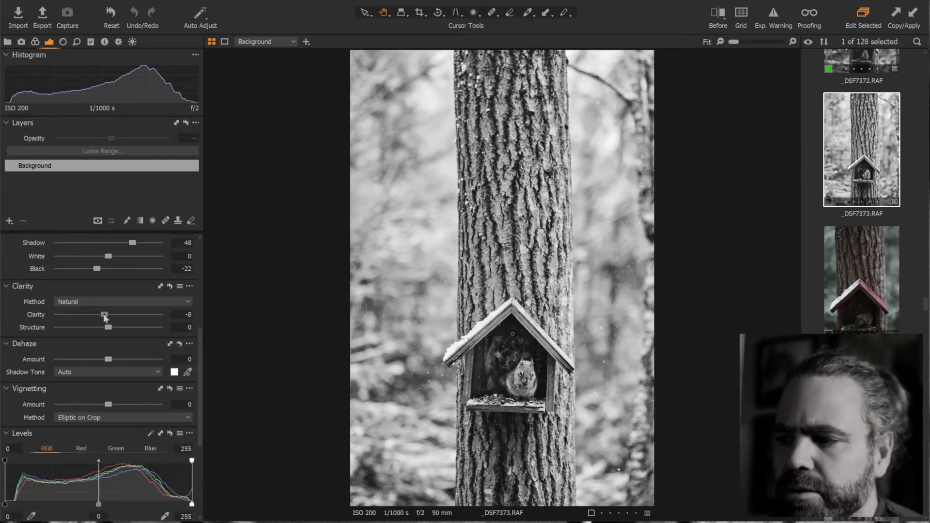
drag(110, 314, 152, 317)
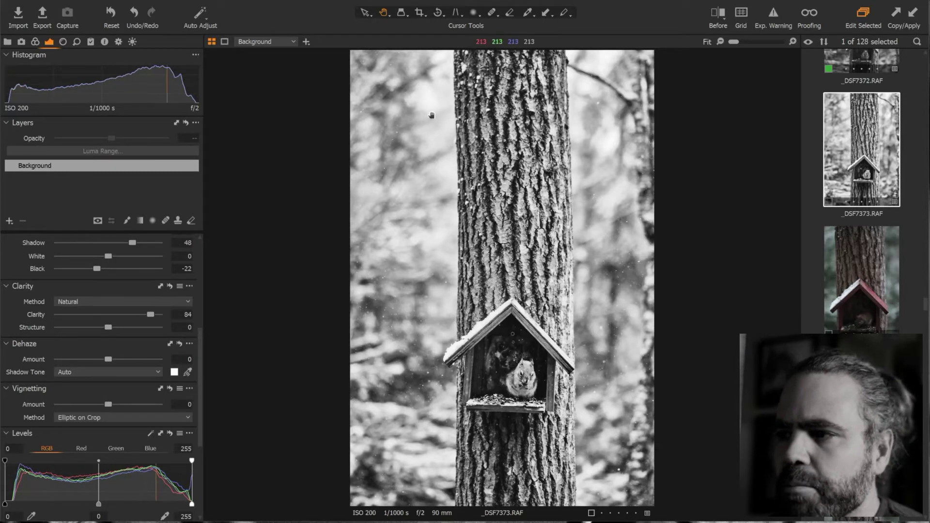
click(99, 315)
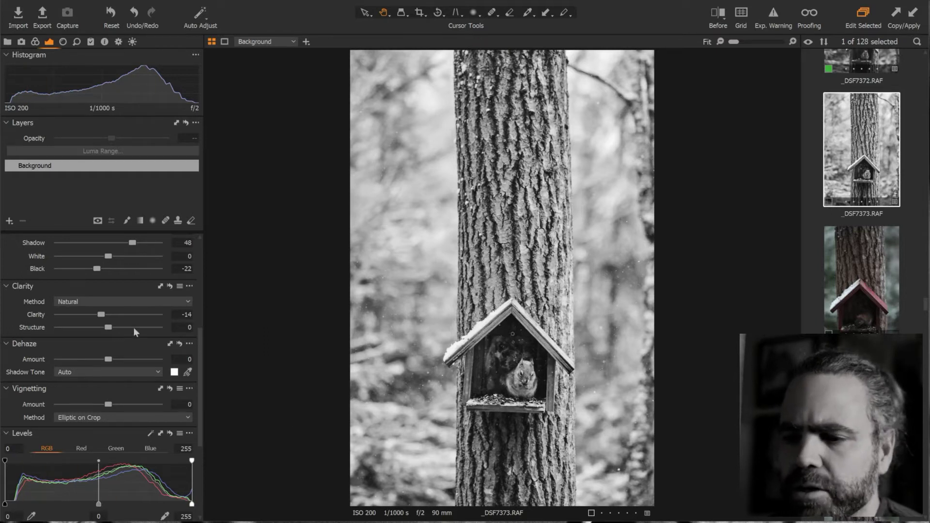
Shape the RGB curve with a slightly raised black point, darker shadows and lifted midtones, and compare the photo with and without it
scroll(133, 327, down, 3)
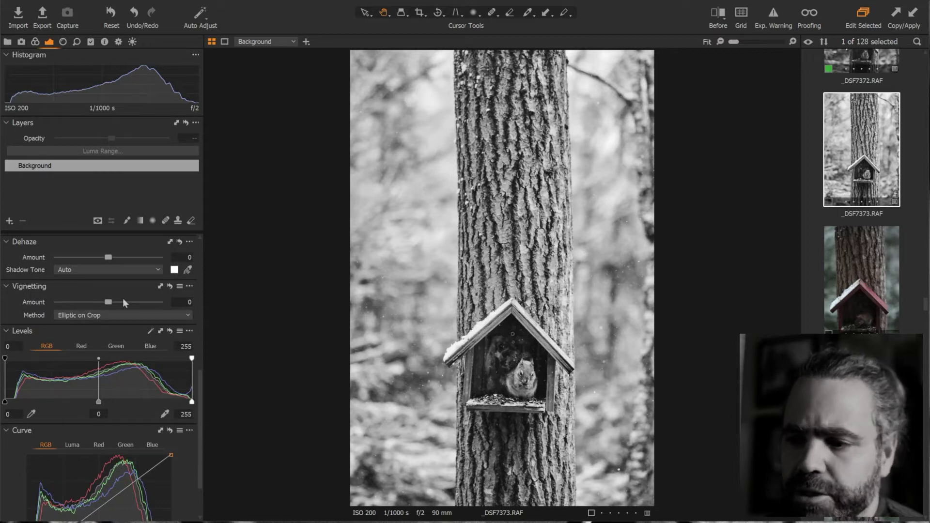
scroll(197, 310, down, 2)
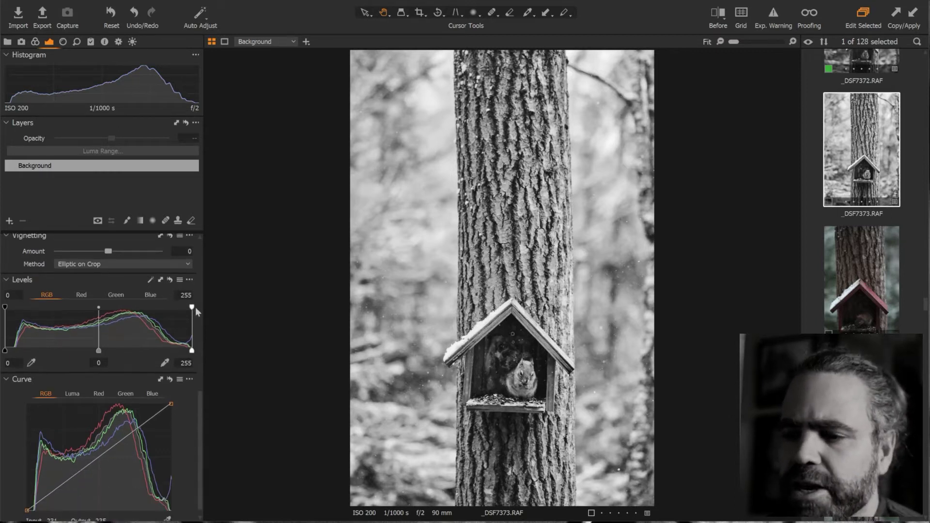
scroll(194, 335, down, 1)
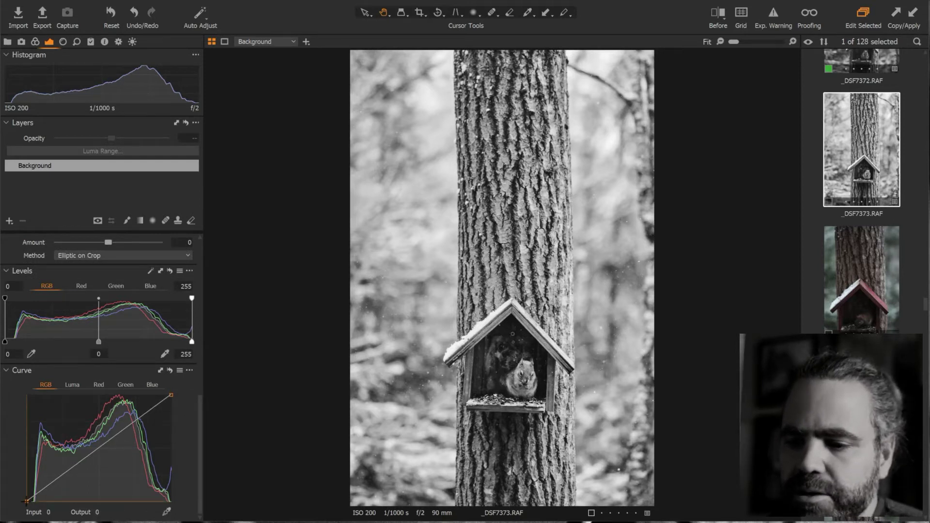
mouse_move(26, 501)
mouse_down()
mouse_move(20, 514)
mouse_move(19, 499)
mouse_up()
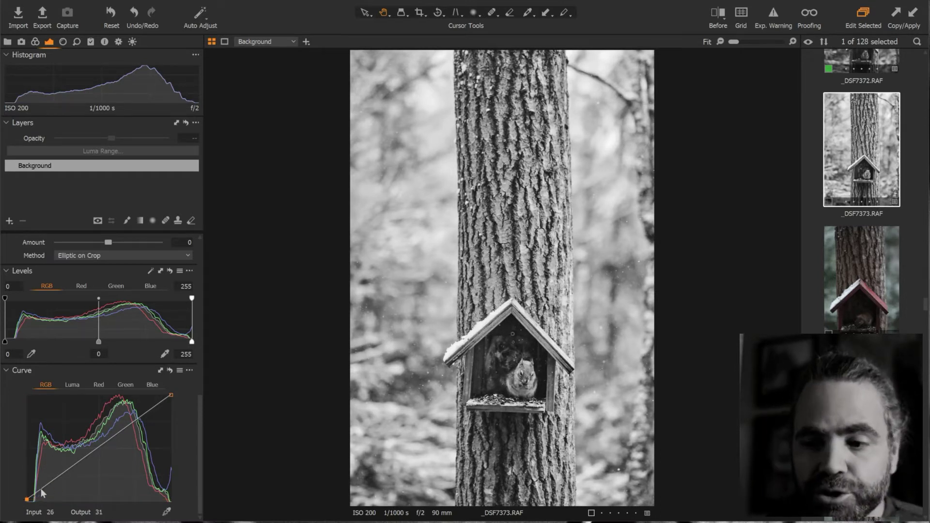
drag(41, 490, 43, 493)
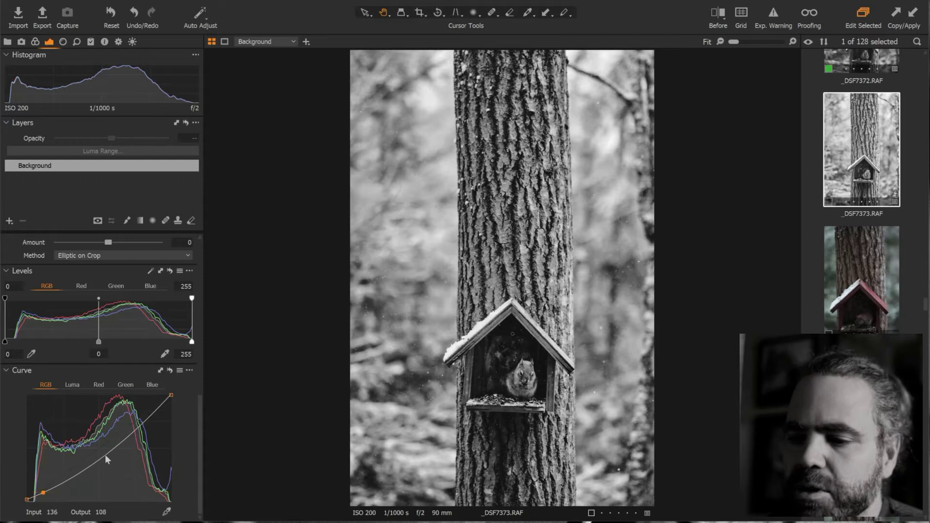
drag(98, 451, 97, 446)
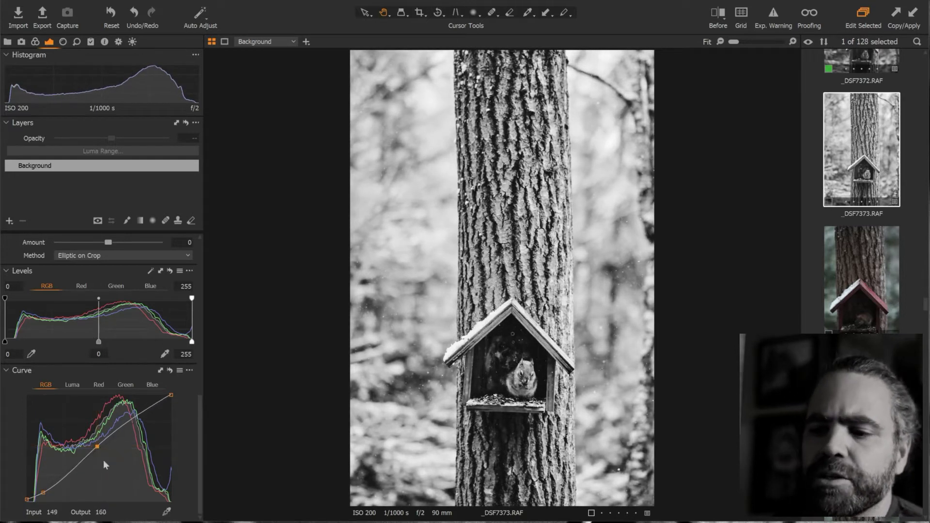
click(170, 370)
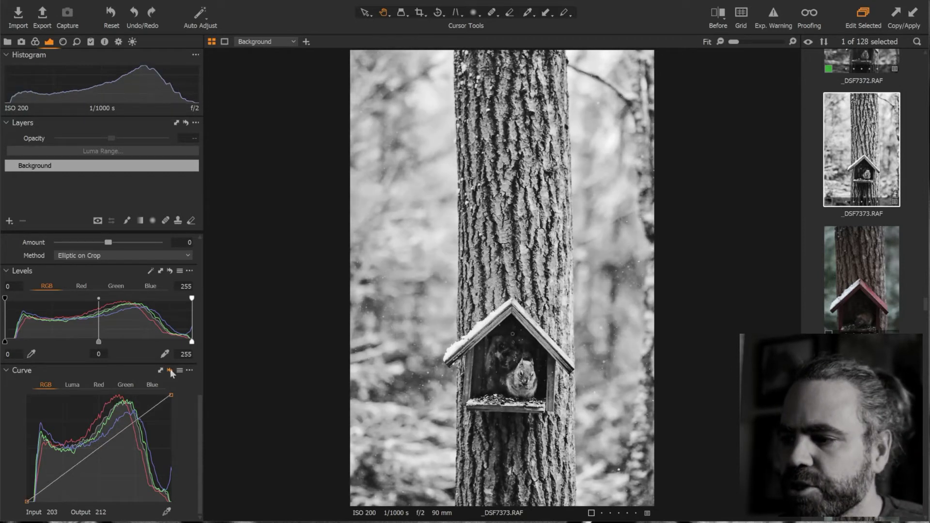
drag(170, 370, 170, 370)
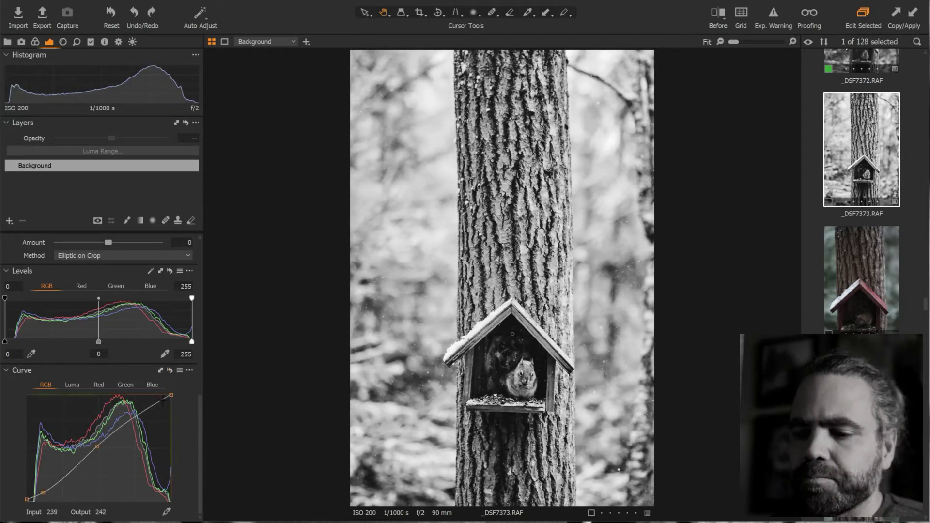
Add a new adjustment layer above the base layer and name it Background
scroll(136, 390, up, 10)
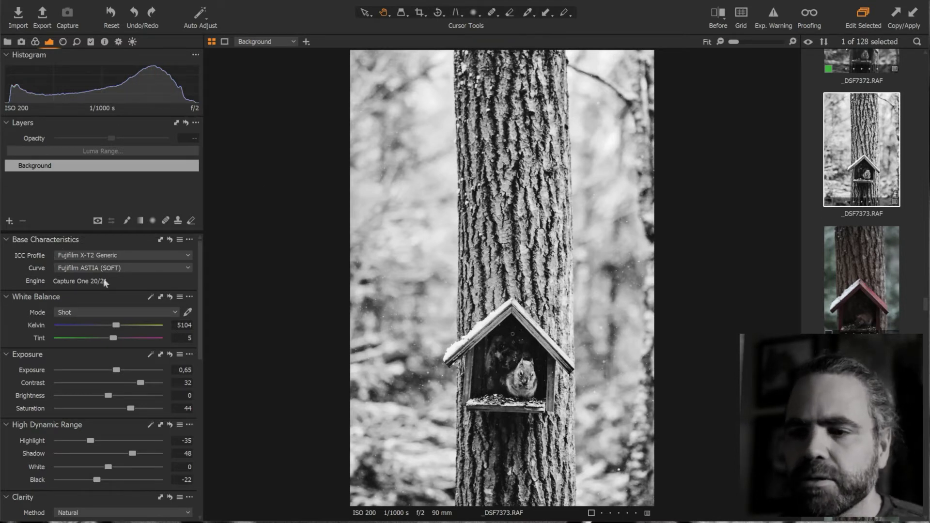
click(9, 221)
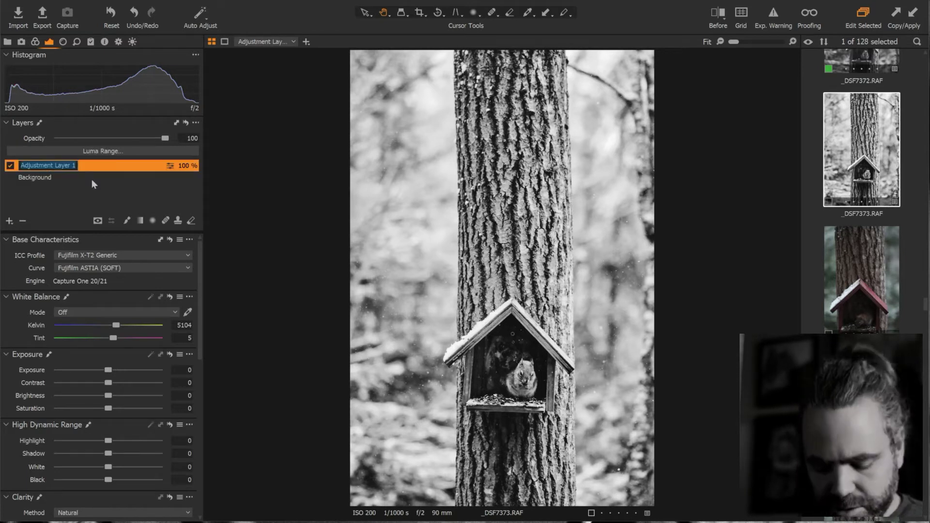
text(Back)
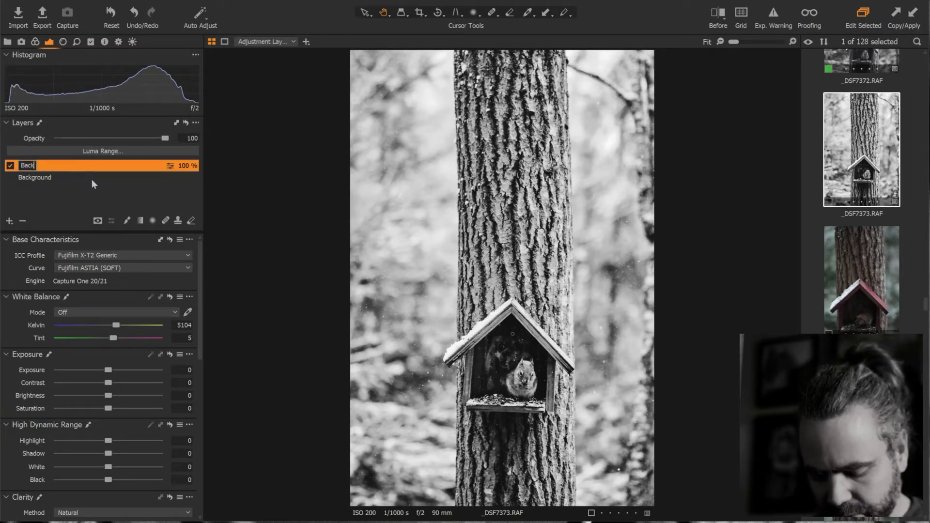
text(ground)
key(Return)
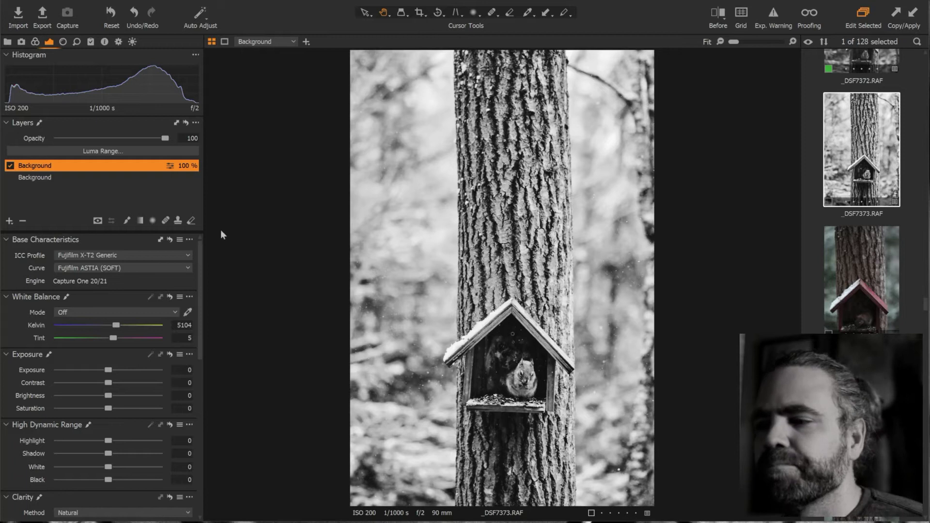
Activate the Radial Gradient Mask tool and toggle its Draw Mask Inside option
click(152, 221)
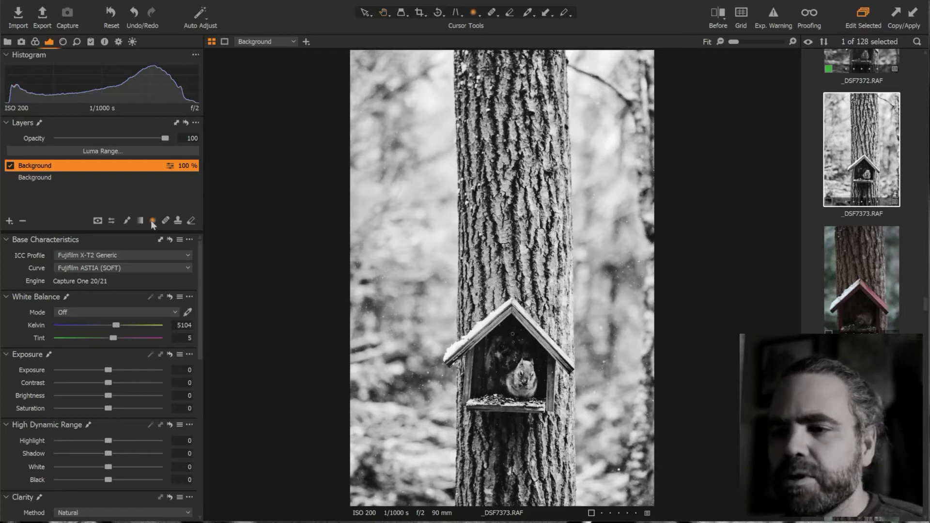
click(113, 221)
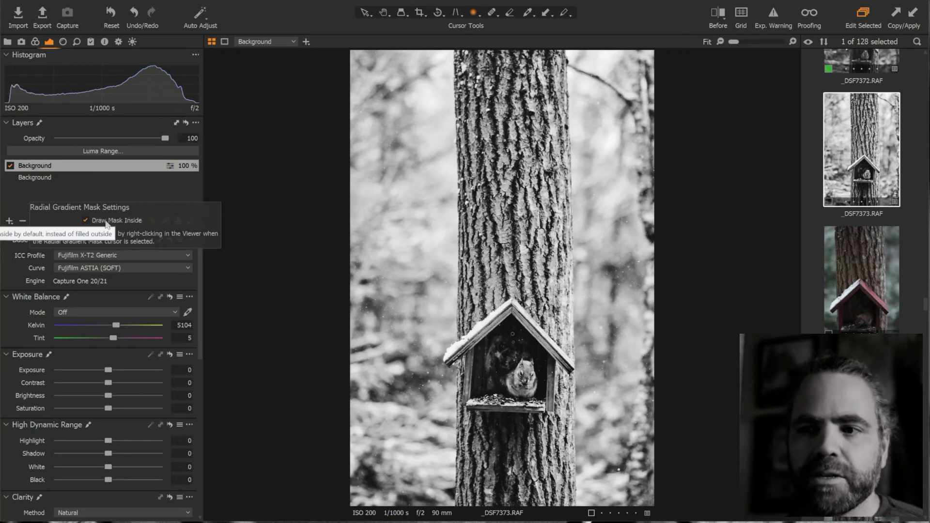
click(99, 220)
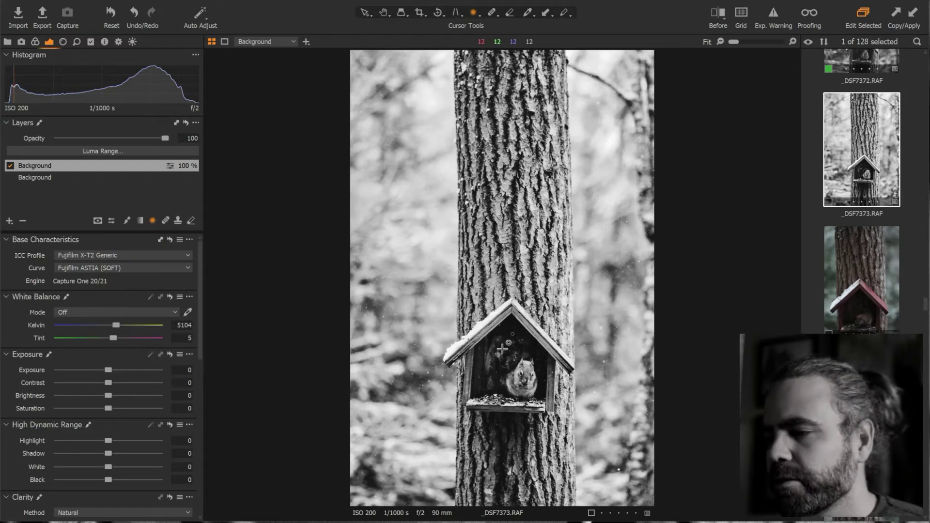
Draw a tall elliptical radial mask around the tree trunk and birdhouse, and refine its position, height, width and falloff
drag(493, 332, 516, 174)
drag(580, 283, 571, 277)
drag(517, 292, 516, 327)
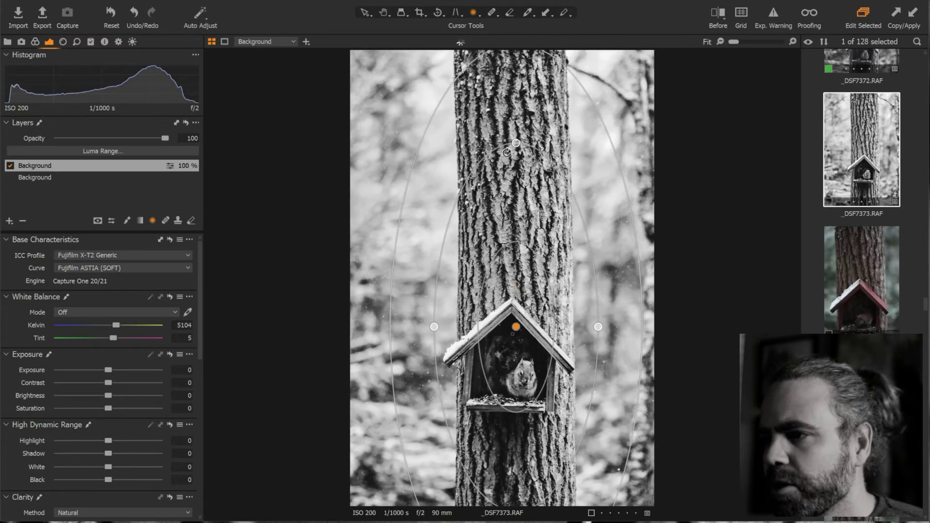
drag(516, 143, 516, 92)
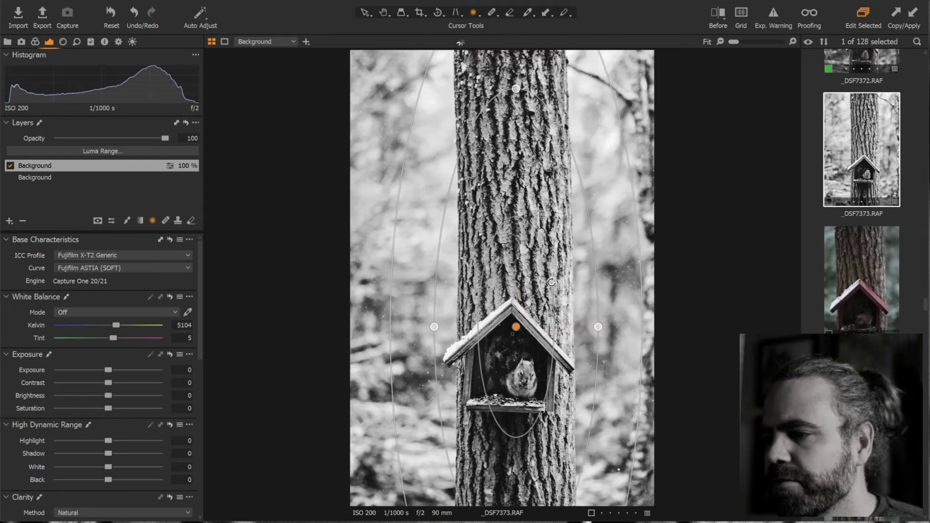
drag(527, 273, 532, 260)
drag(603, 315, 586, 315)
drag(522, 244, 518, 247)
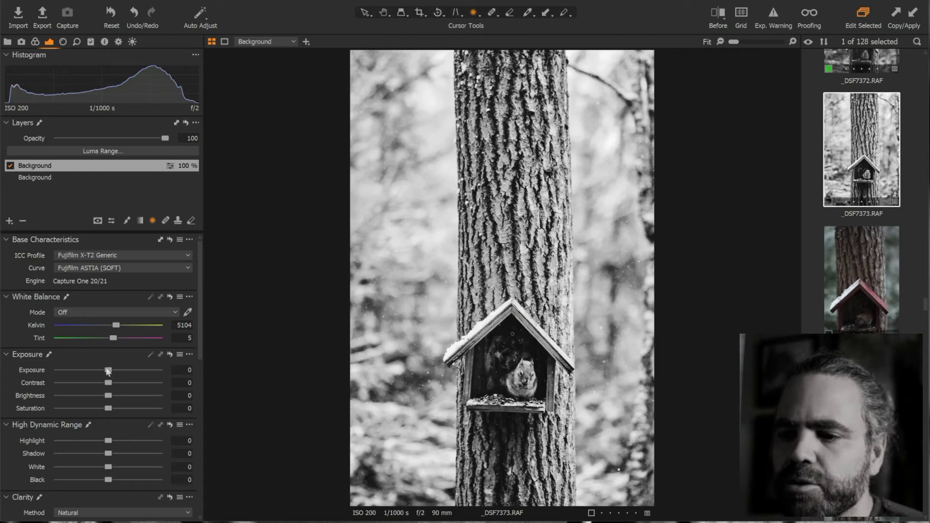
Darken and flatten the masked background by setting the Background layer's Exposure to -0.98 and Contrast to -38
drag(108, 370, 71, 385)
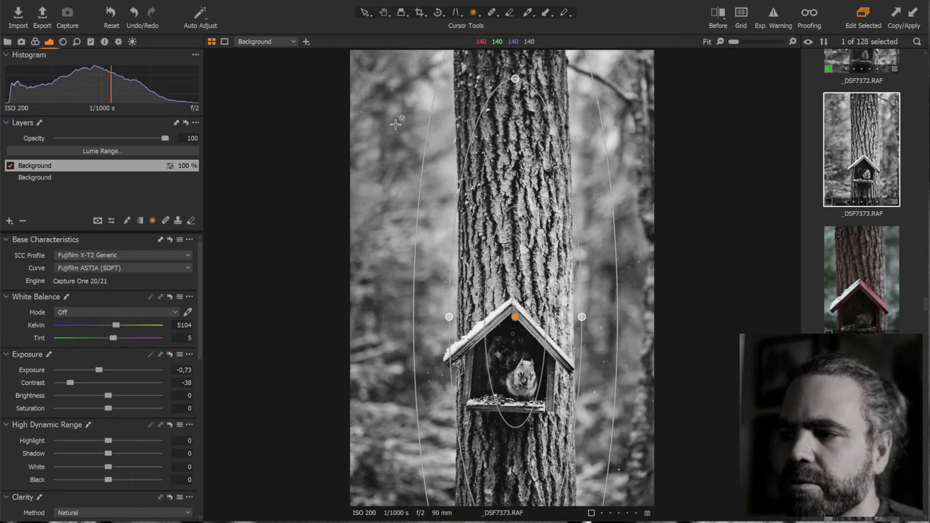
drag(99, 370, 96, 371)
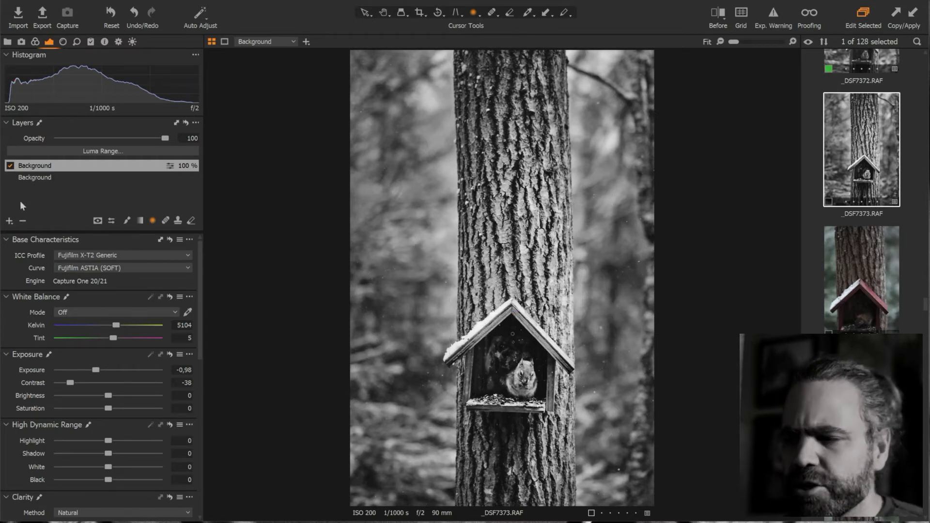
Add a new adjustment layer above the Background layer and name it Subject
click(9, 222)
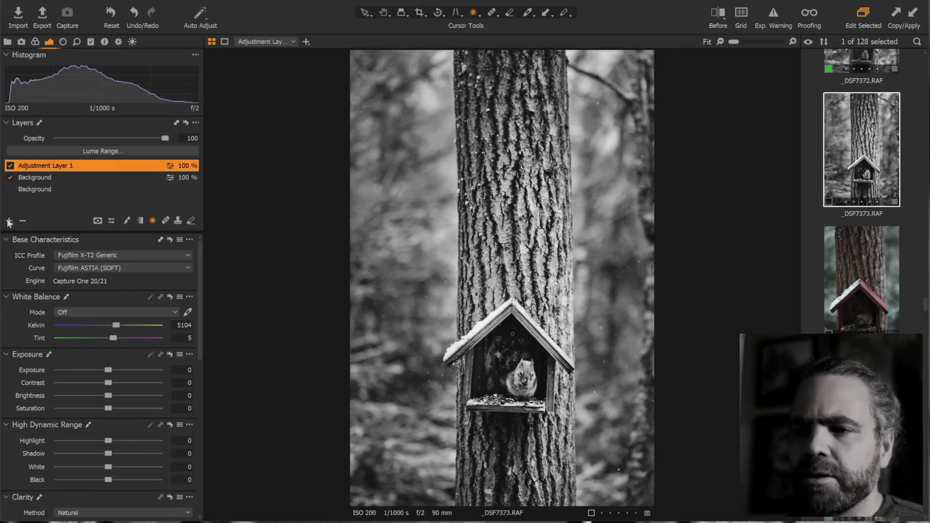
double_click(47, 168)
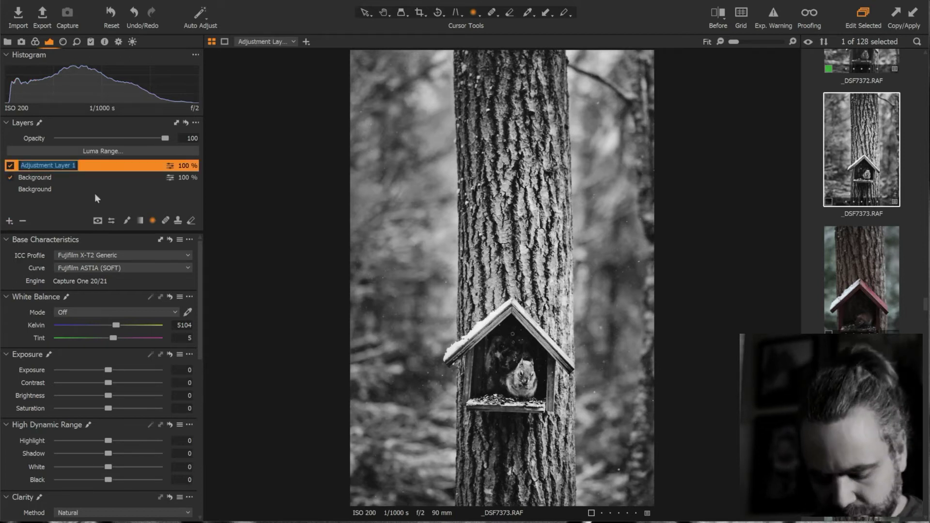
text(Su)
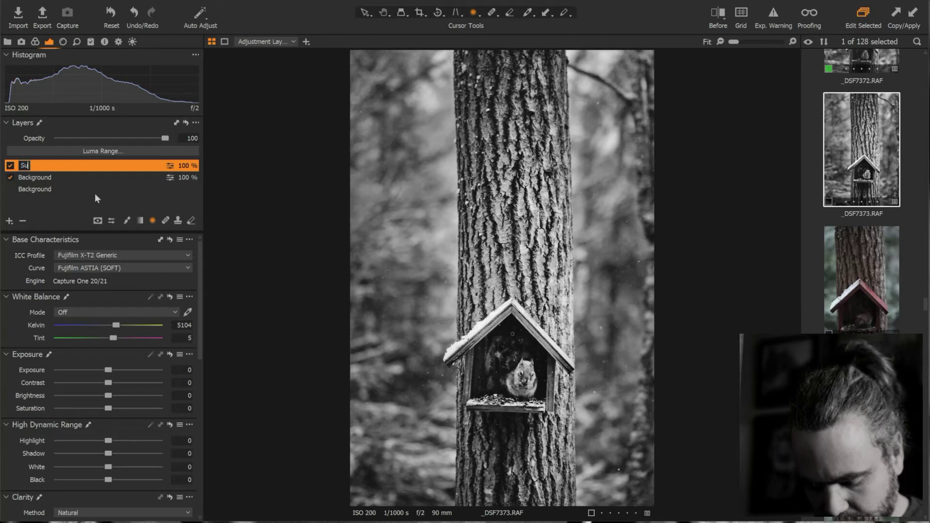
text(bject)
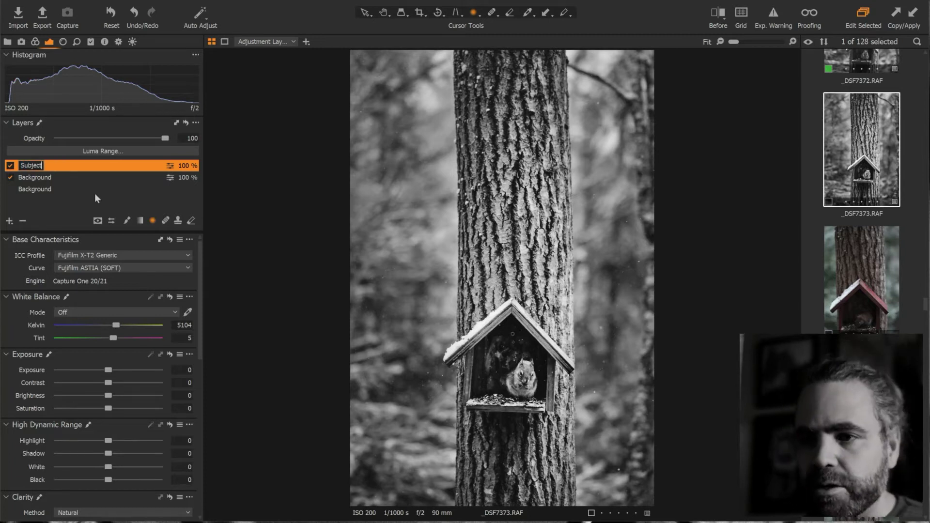
key(Return)
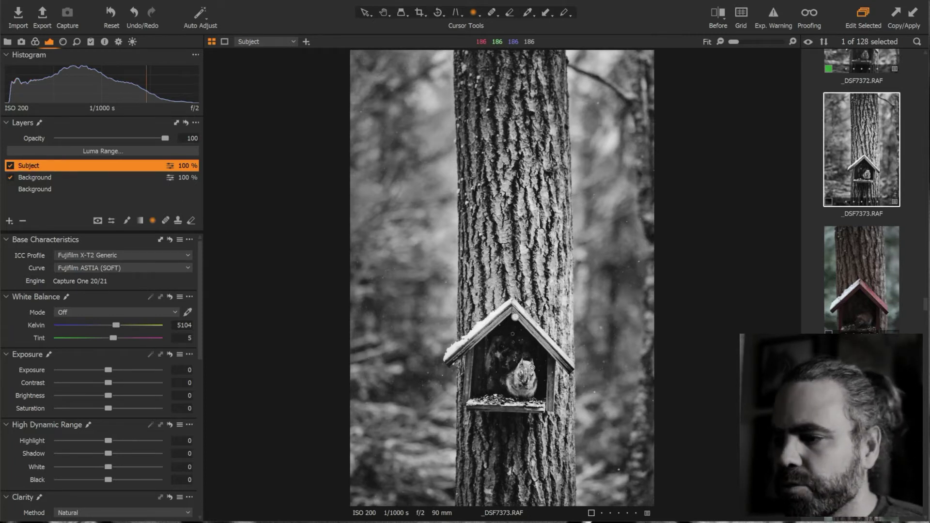
Draw a radial mask around the birdhouse on the Subject layer, stretch it vertically and centre it on the squirrel
drag(506, 350, 542, 397)
drag(512, 342, 515, 363)
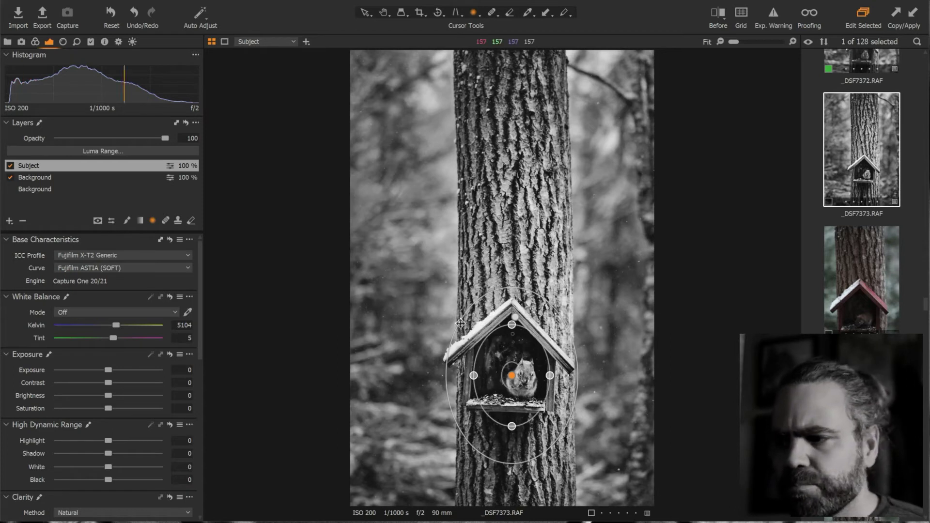
drag(512, 324, 514, 330)
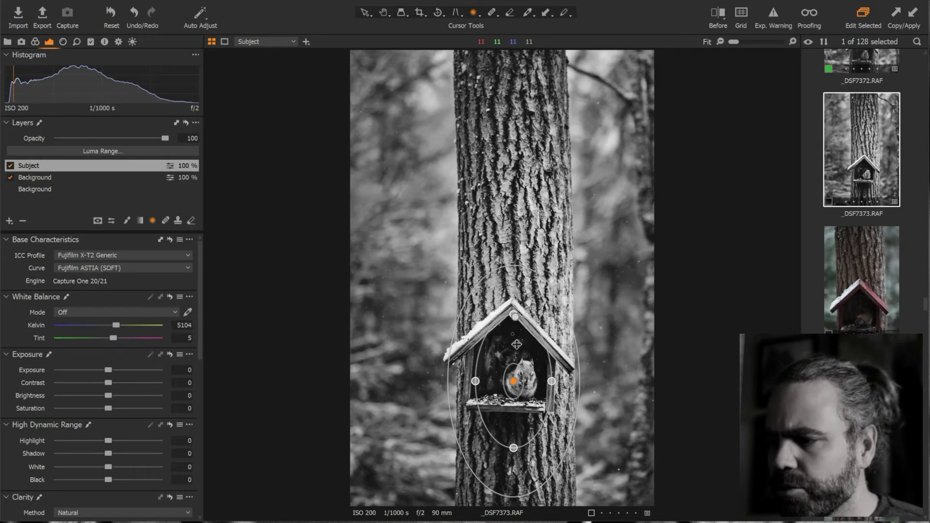
drag(524, 352, 532, 347)
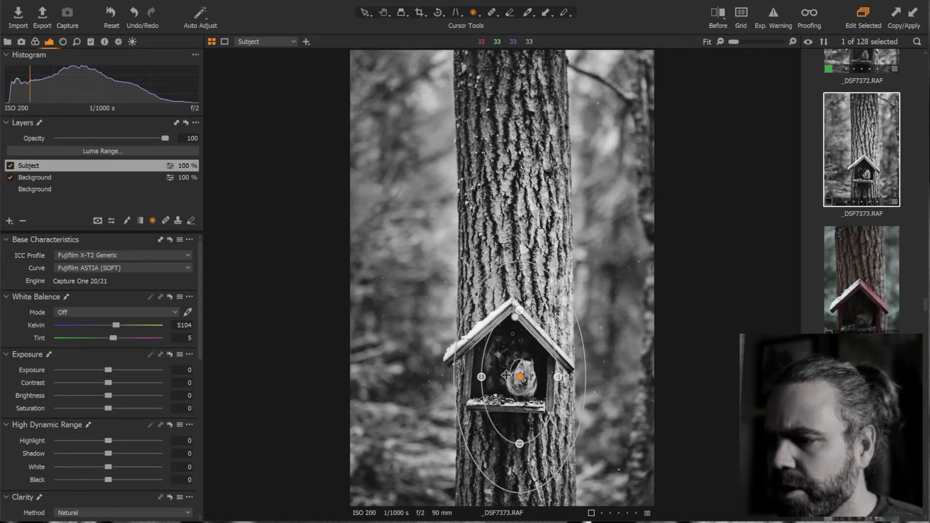
scroll(509, 374, up, 3)
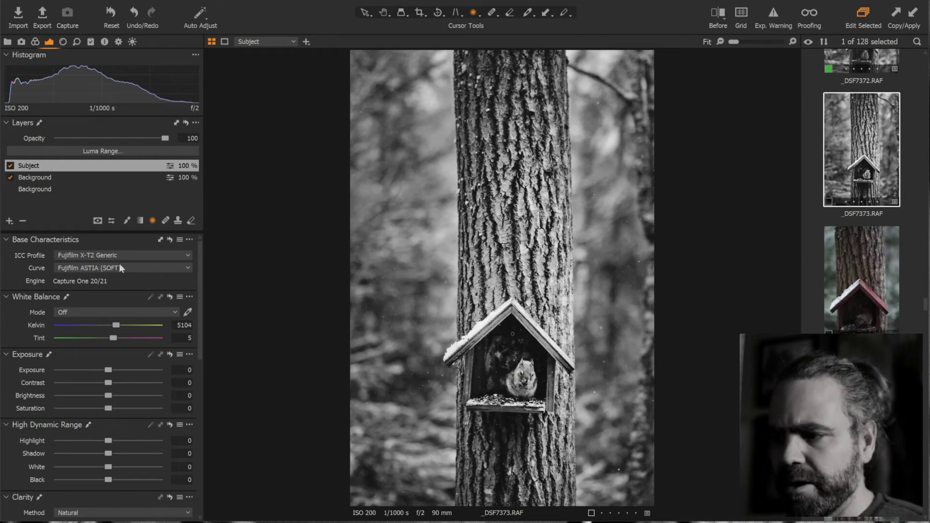
scroll(119, 263, down, 2)
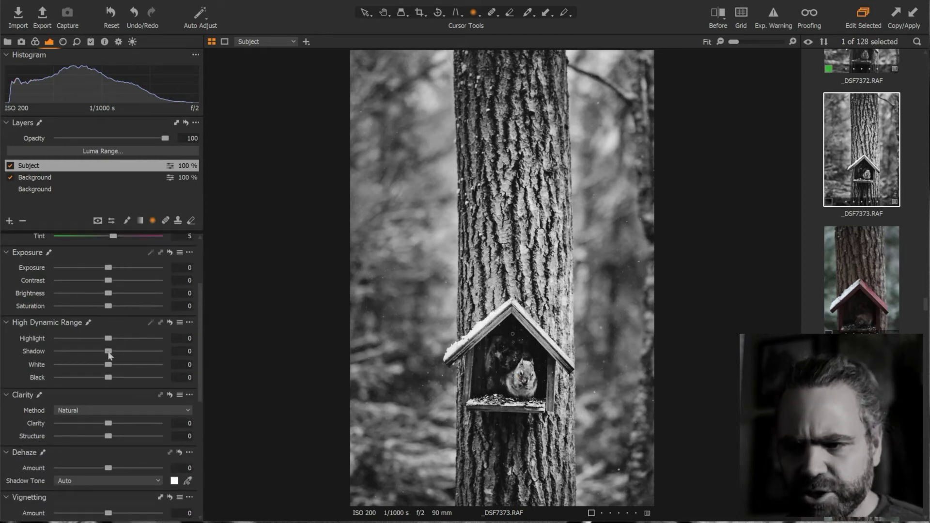
drag(114, 351, 135, 352)
double_click(136, 349)
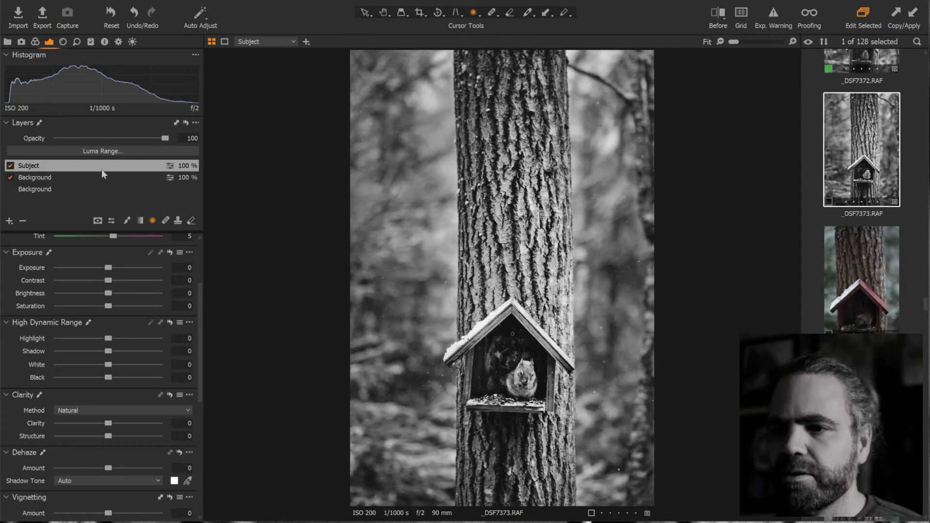
Invert the Subject mask, then enlarge its ellipse around the birdhouse and refine its size and falloff
click(110, 219)
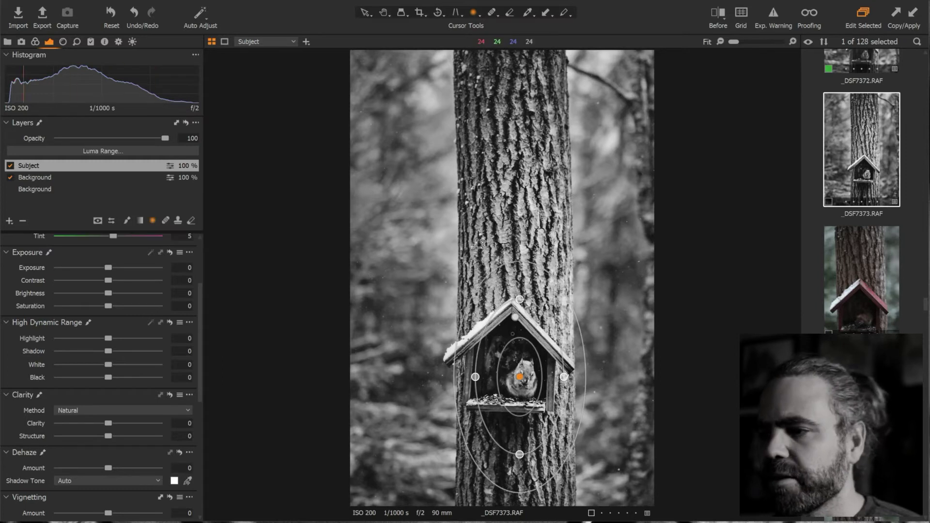
drag(515, 373, 516, 476)
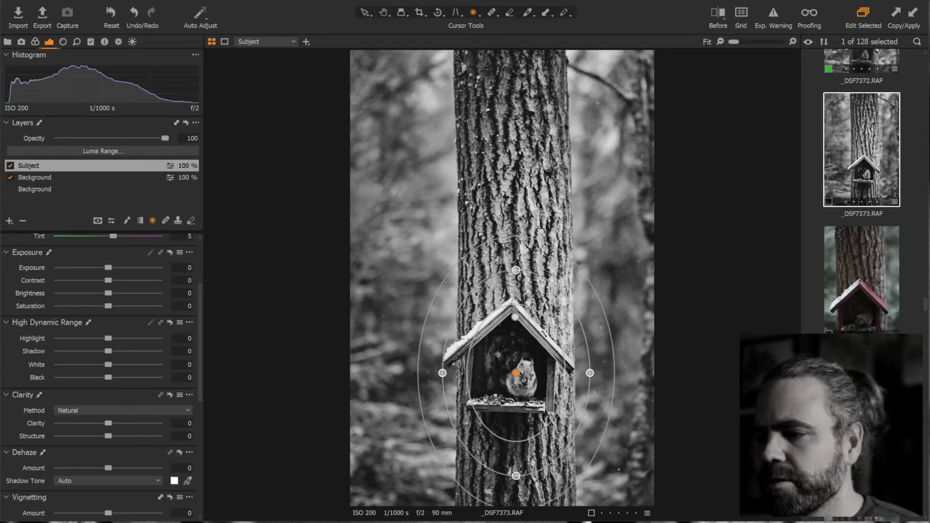
drag(551, 320, 541, 354)
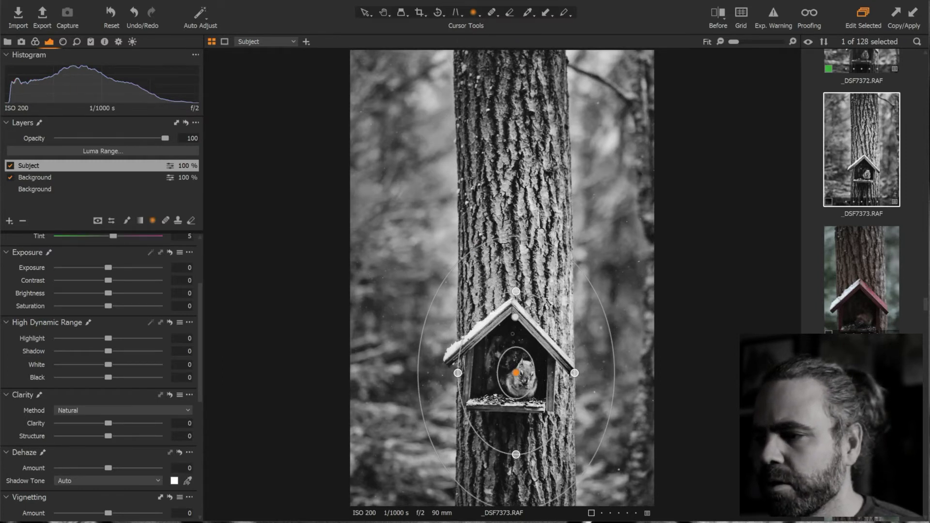
drag(515, 291, 517, 299)
drag(574, 373, 576, 373)
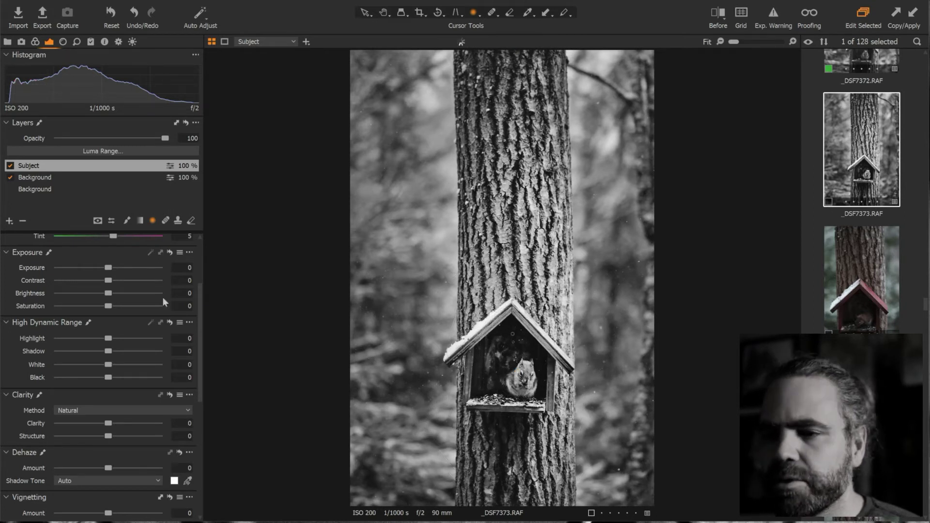
Adjust the Subject layer to Contrast 12 and Shadow 35, and lower its Highlight to about -32
drag(107, 352, 130, 352)
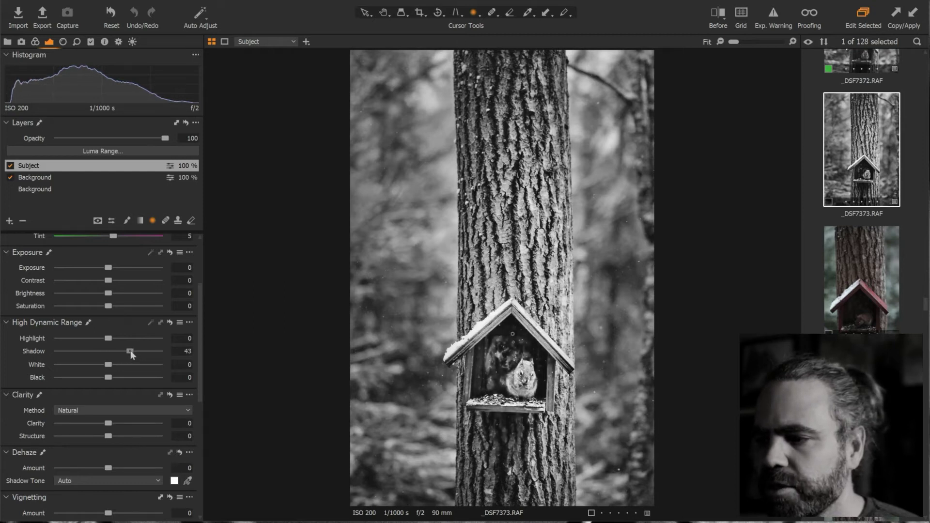
drag(108, 280, 124, 281)
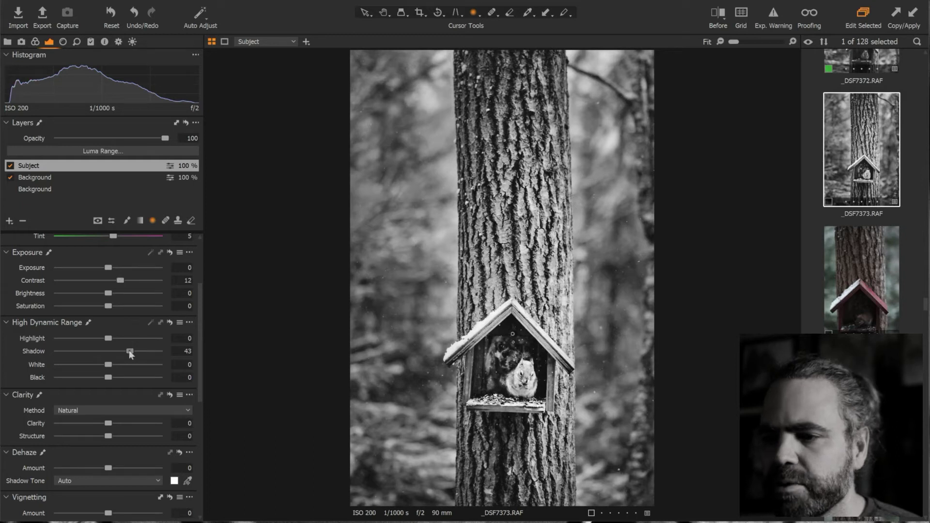
drag(129, 351, 125, 351)
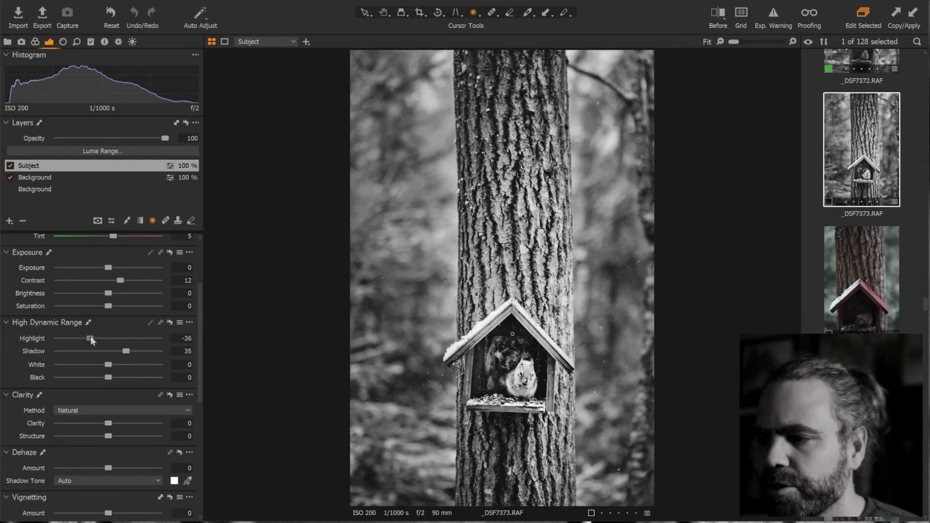
Inspect the squirrel up close and fine-tune the Subject layer to Exposure -0.36, Contrast 4 and Shadow 48
scroll(501, 373, up, 3)
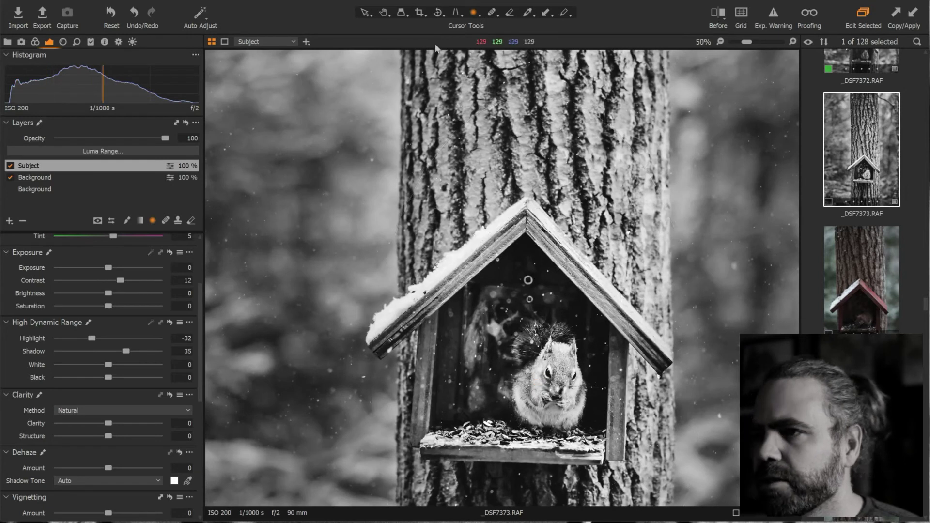
drag(501, 115, 441, 14)
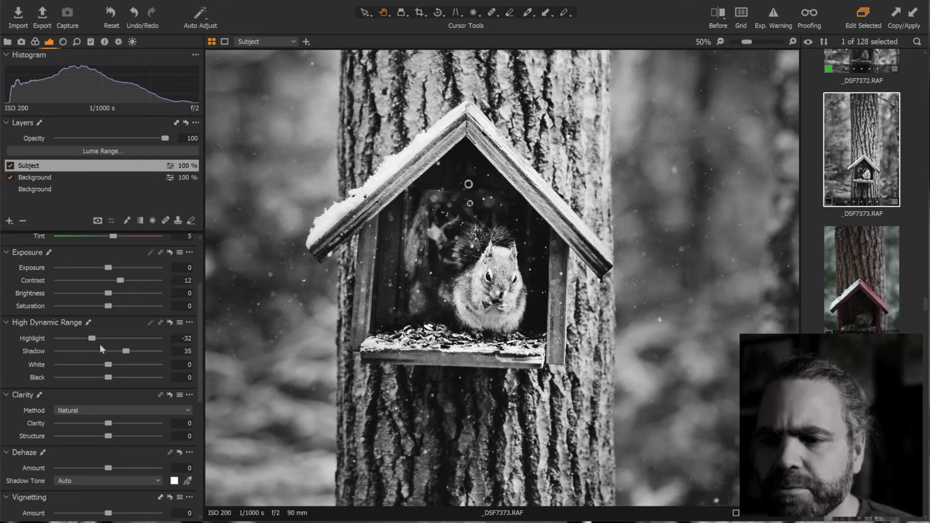
drag(127, 352, 128, 352)
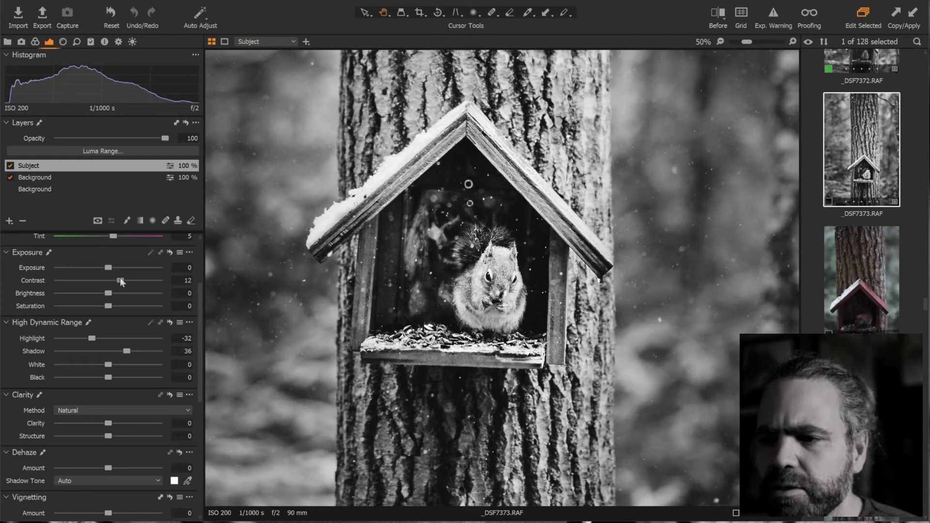
drag(114, 279, 106, 267)
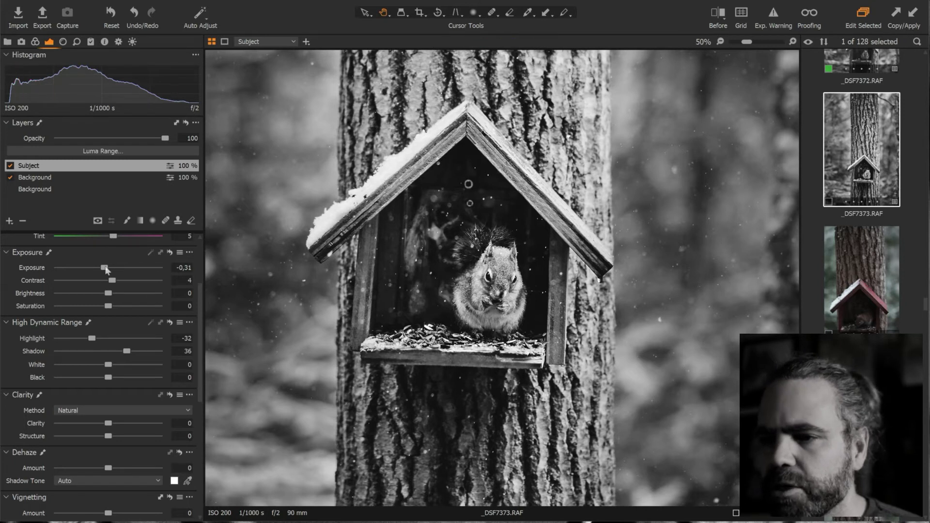
drag(103, 267, 101, 266)
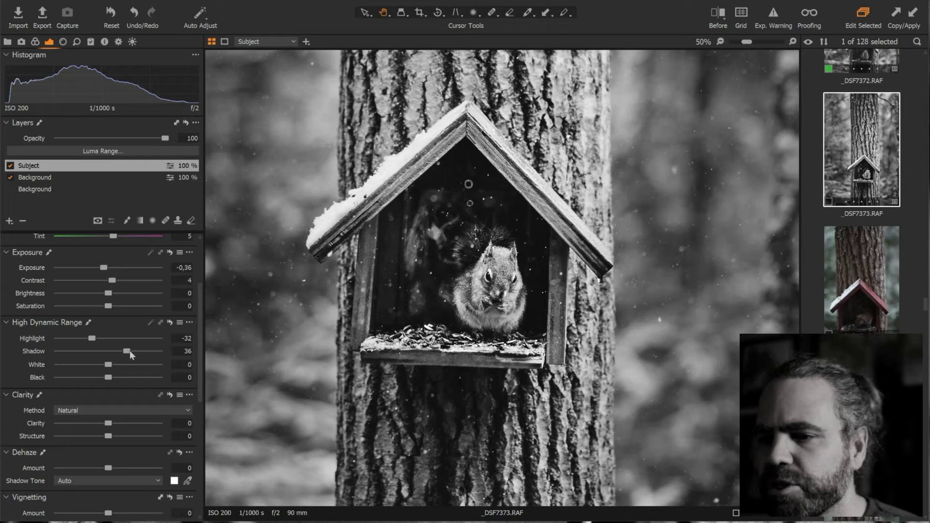
drag(127, 352, 134, 352)
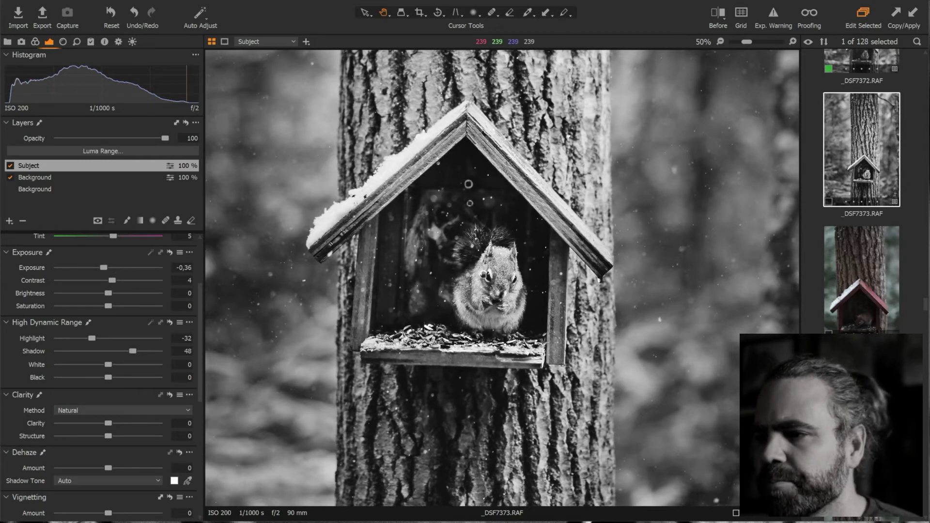
click(524, 282)
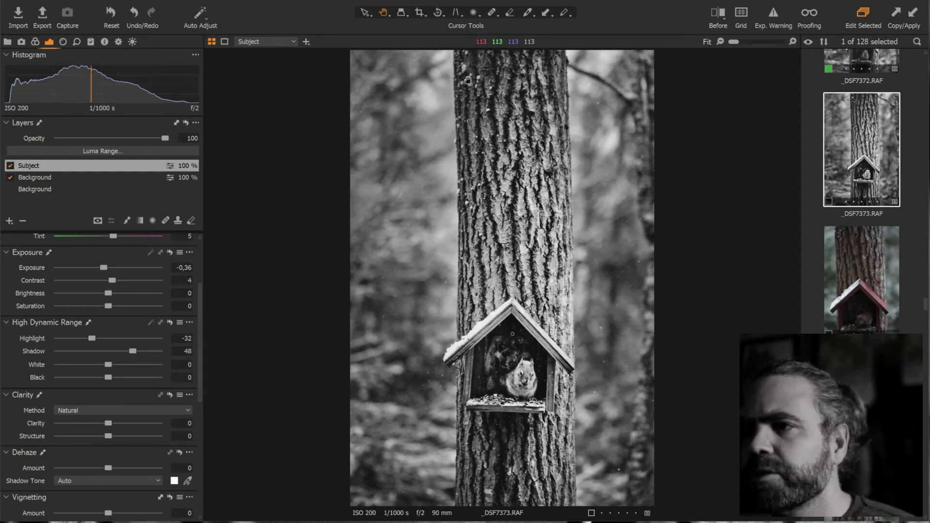
Crop the photo to about 11.90 by 17.85 in, framing the trunk and birdhouse near the centre, and apply the crop
click(420, 14)
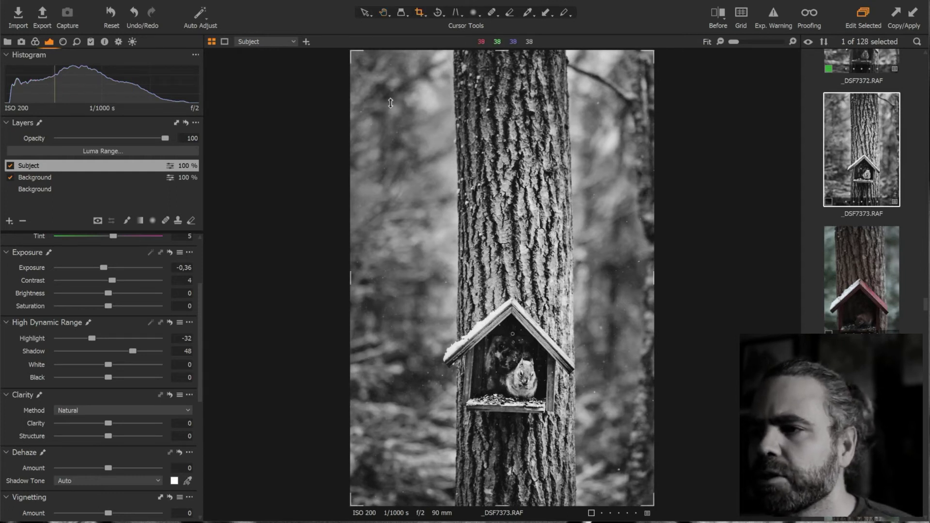
drag(353, 55, 382, 99)
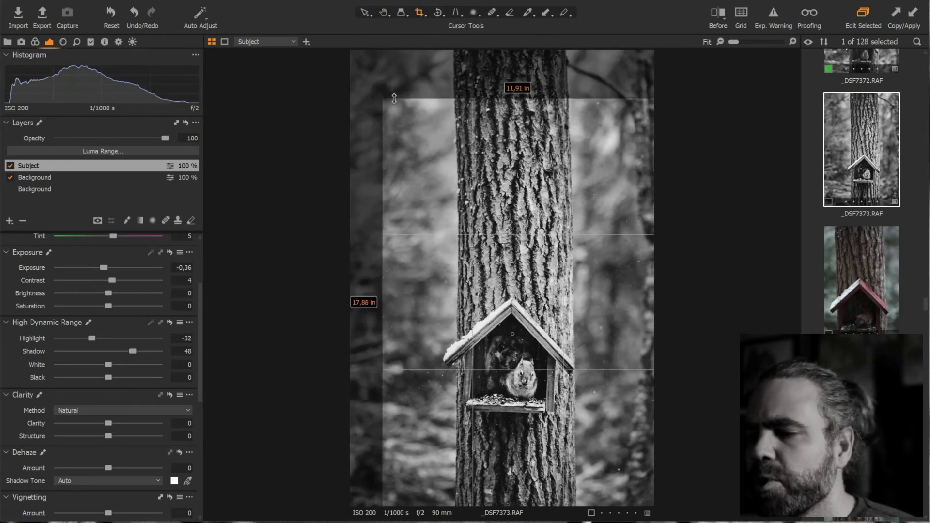
mouse_move(521, 181)
mouse_down()
mouse_move(512, 182)
mouse_move(512, 157)
mouse_move(511, 192)
mouse_move(511, 183)
mouse_up()
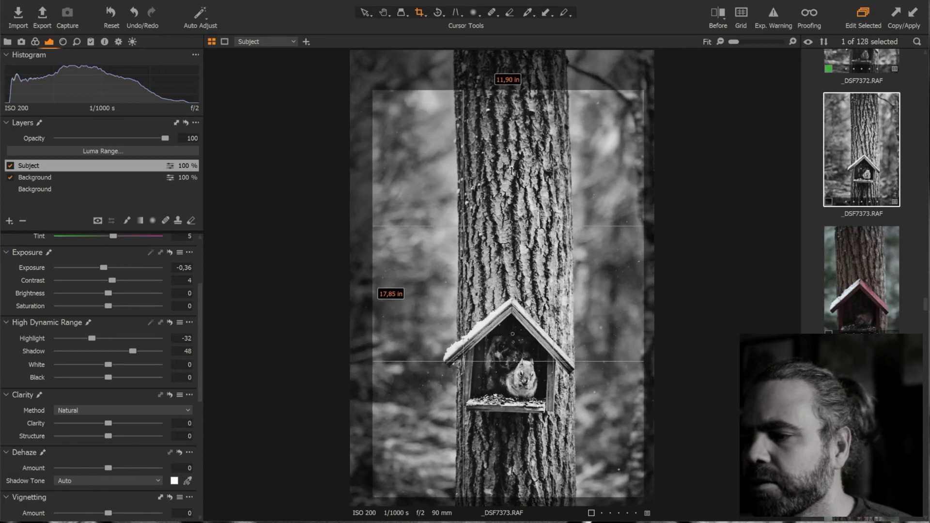
click(383, 13)
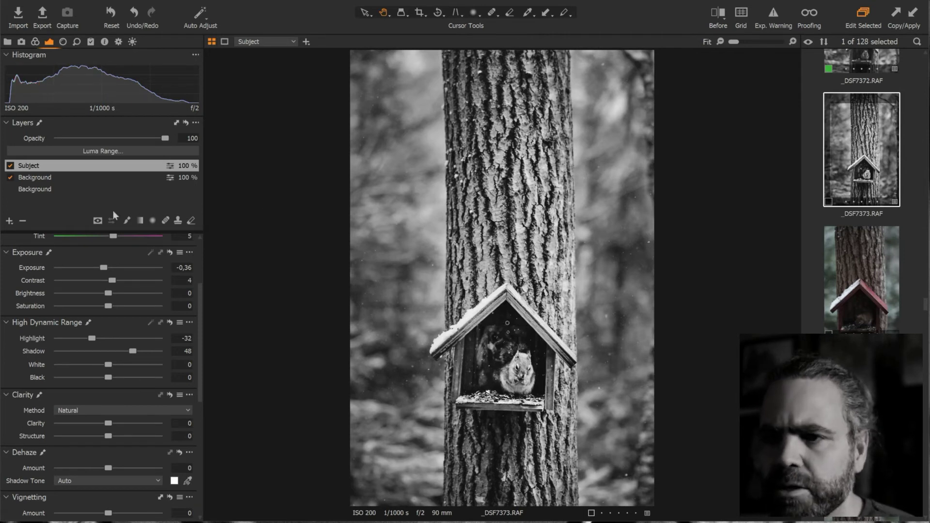
Add a new adjustment layer above the Subject layer and name it Trunk
click(9, 221)
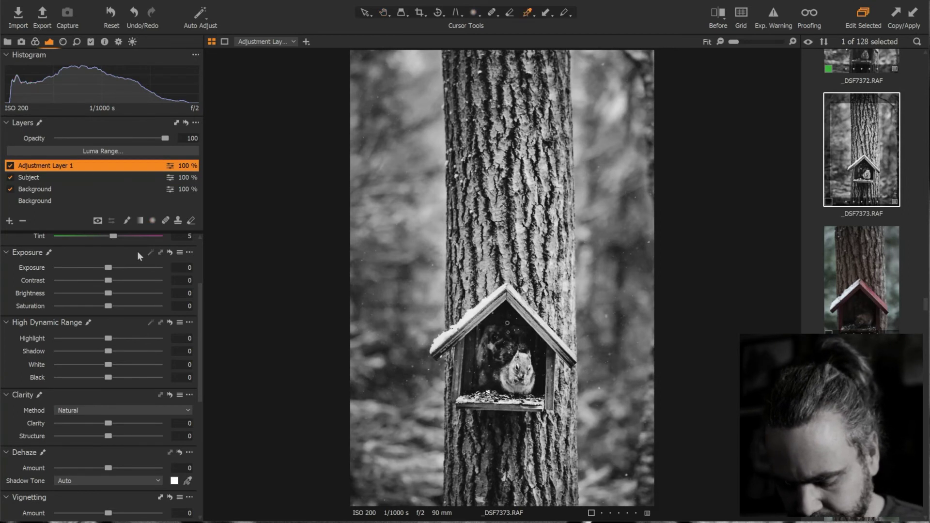
key(k)
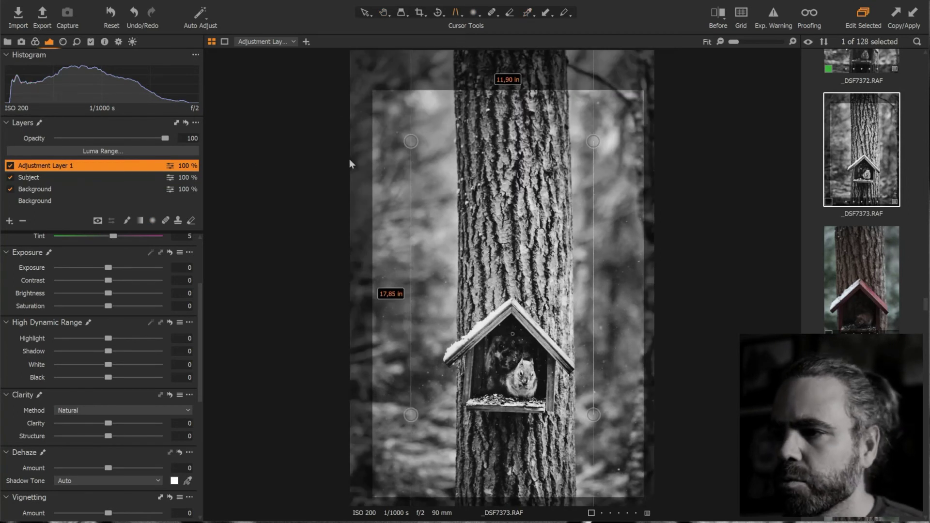
click(384, 13)
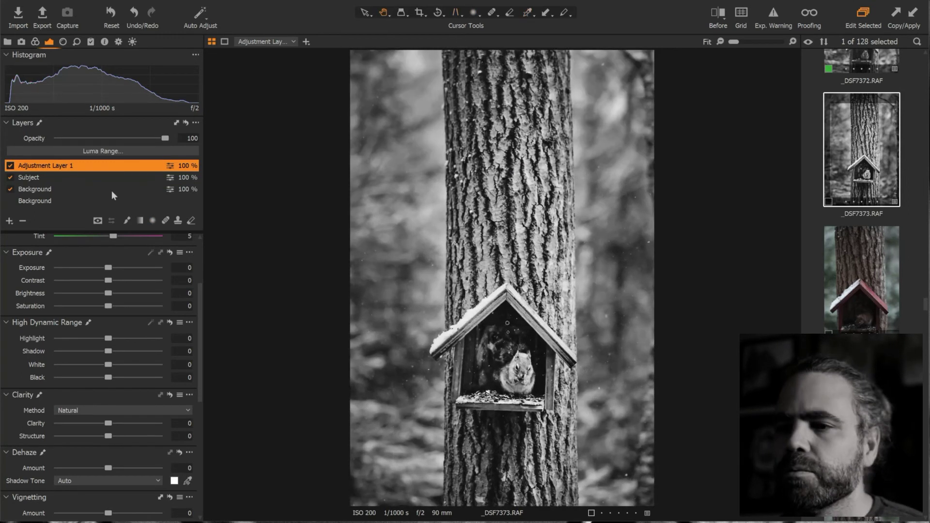
double_click(67, 167)
text(Trunk)
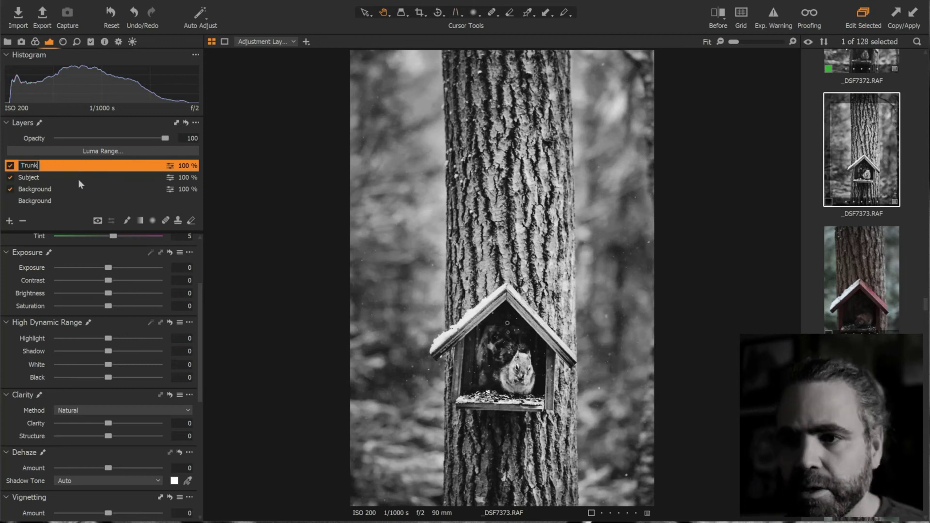
key(Return)
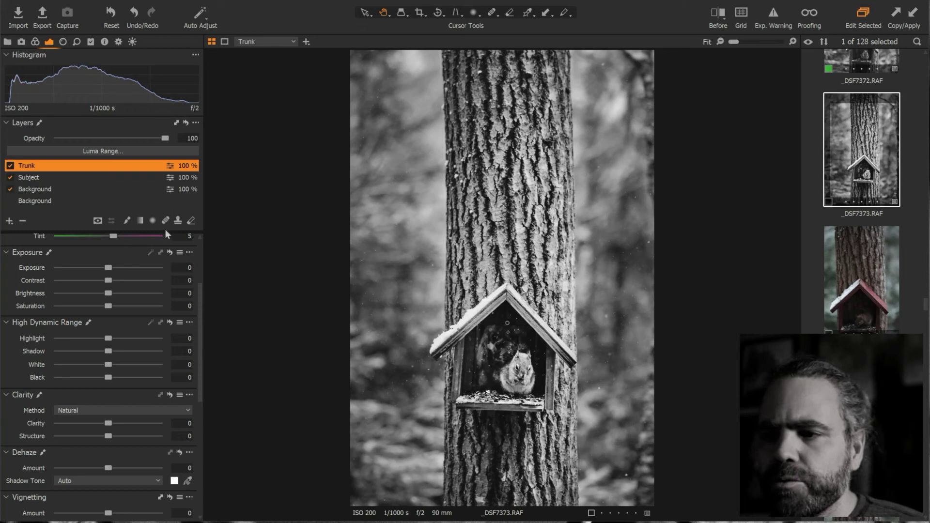
Lower the Trunk layer's Exposure to -0.56, enlarge the soft mask brush and raise its flow slightly, and paint the mask over the tree trunk
scroll(140, 293, up, 3)
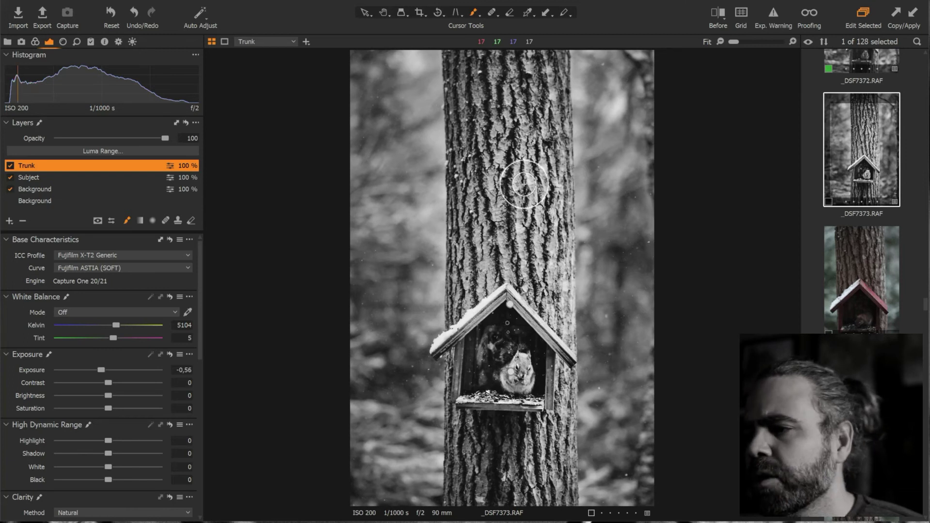
right_click(524, 184)
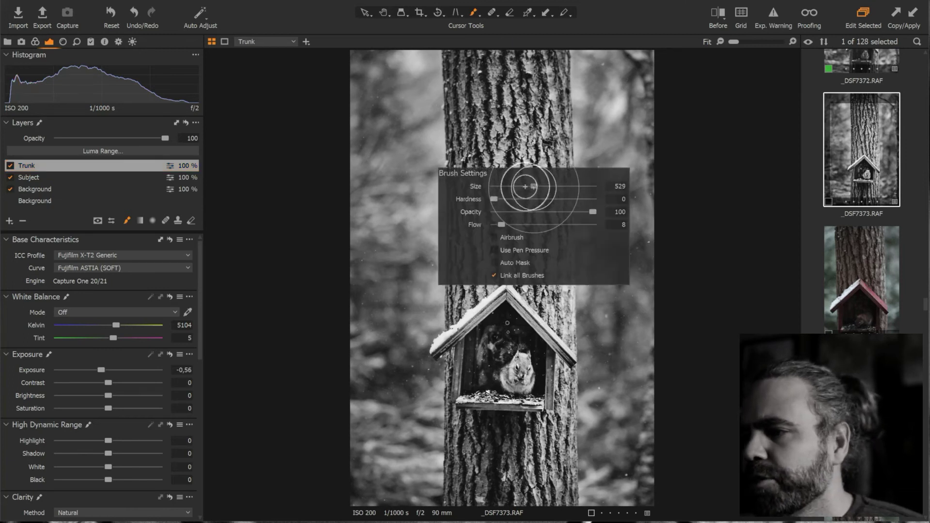
drag(525, 187, 528, 187)
mouse_move(501, 225)
mouse_down()
mouse_move(498, 197)
mouse_move(561, 214)
mouse_move(507, 224)
mouse_up()
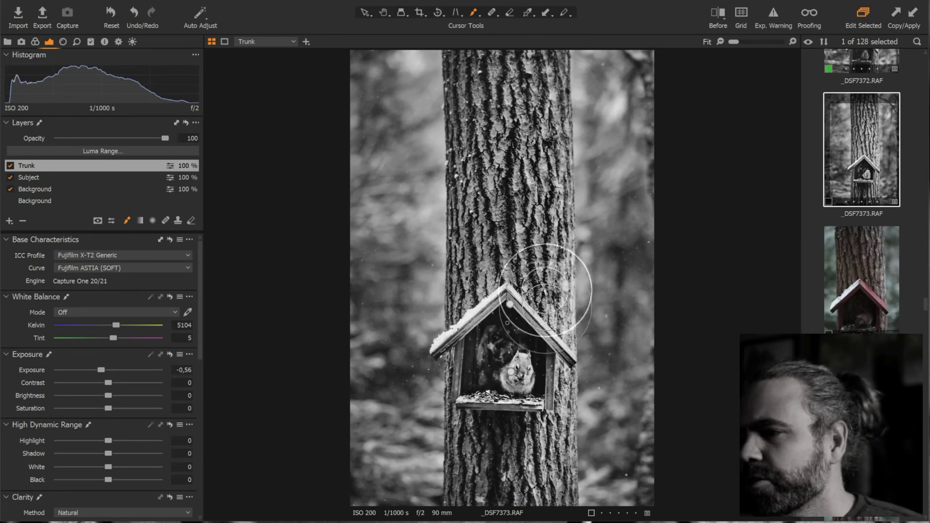
click(511, 128)
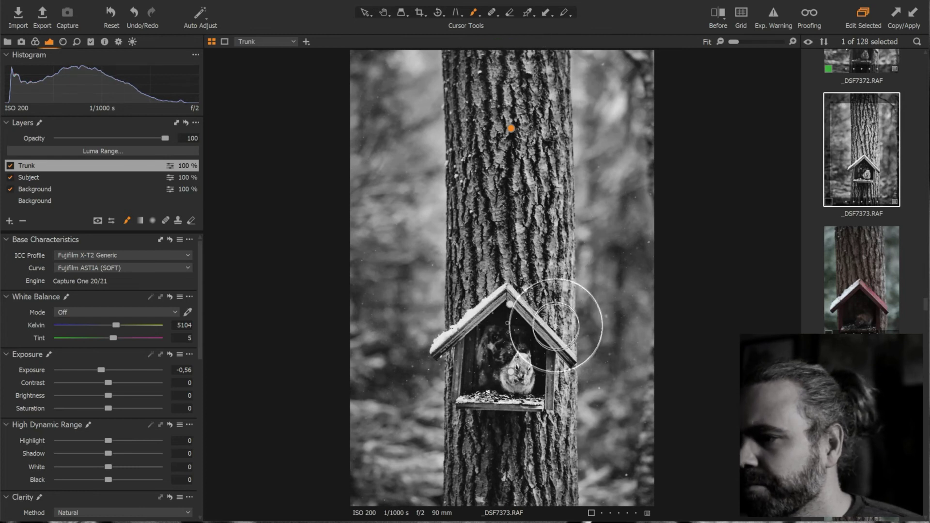
right_click(552, 291)
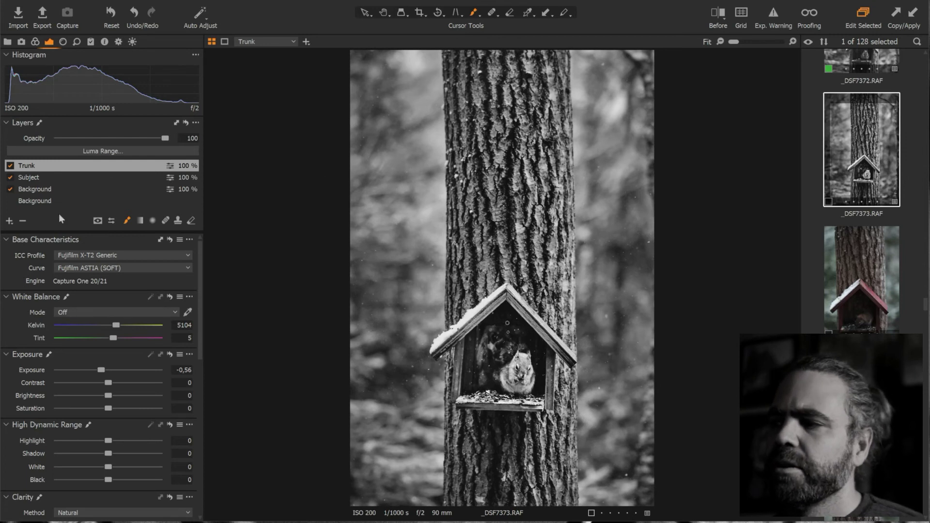
Set the Trunk layer's Clarity to 41 and its Exposure to -0.34
scroll(128, 402, down, 5)
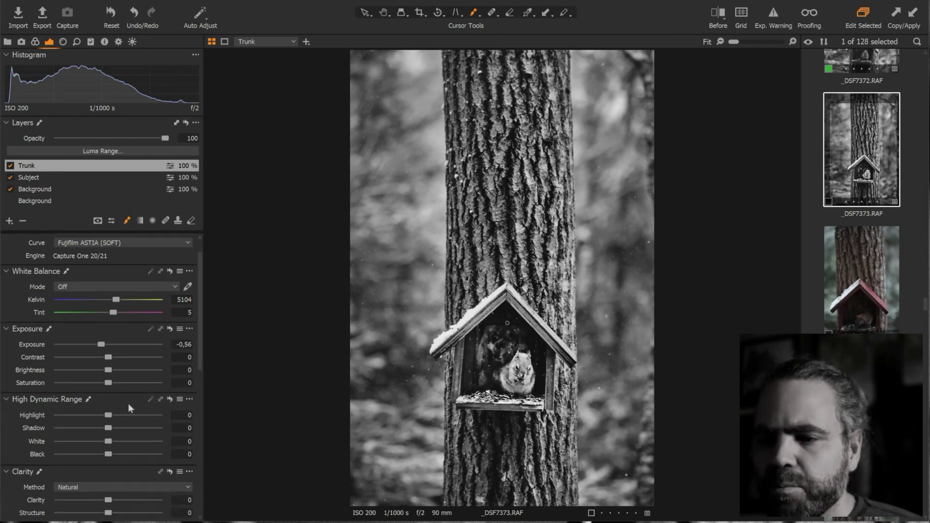
mouse_move(107, 397)
mouse_down()
mouse_move(151, 400)
mouse_move(52, 394)
mouse_move(205, 409)
mouse_move(100, 402)
mouse_move(121, 406)
mouse_up()
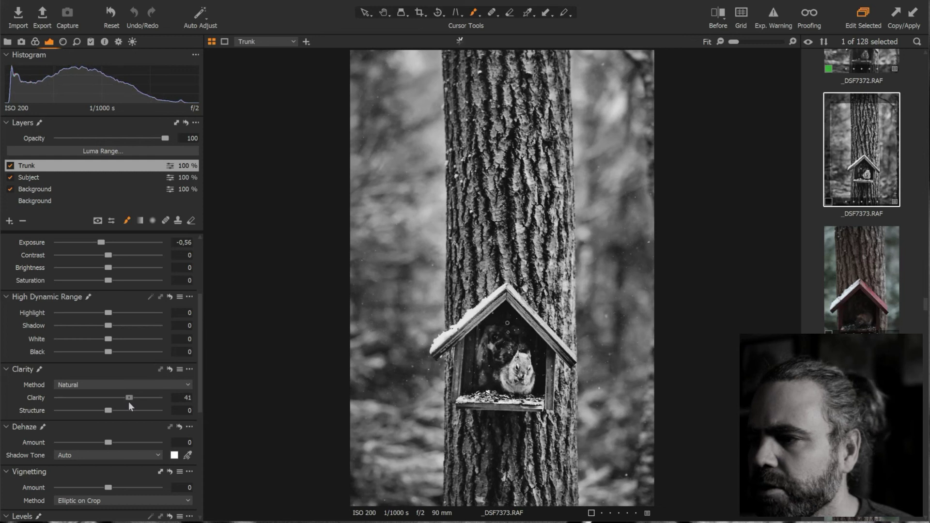
scroll(98, 317, up, 3)
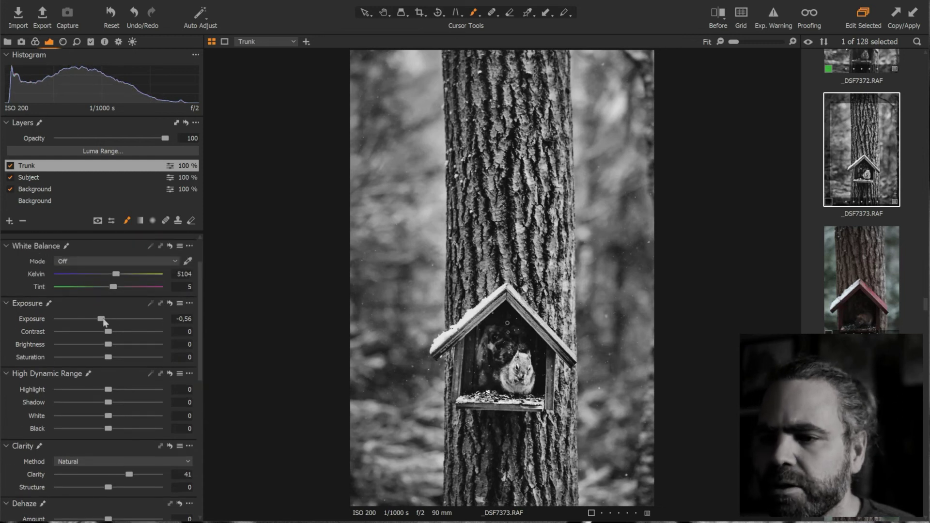
drag(101, 318, 105, 320)
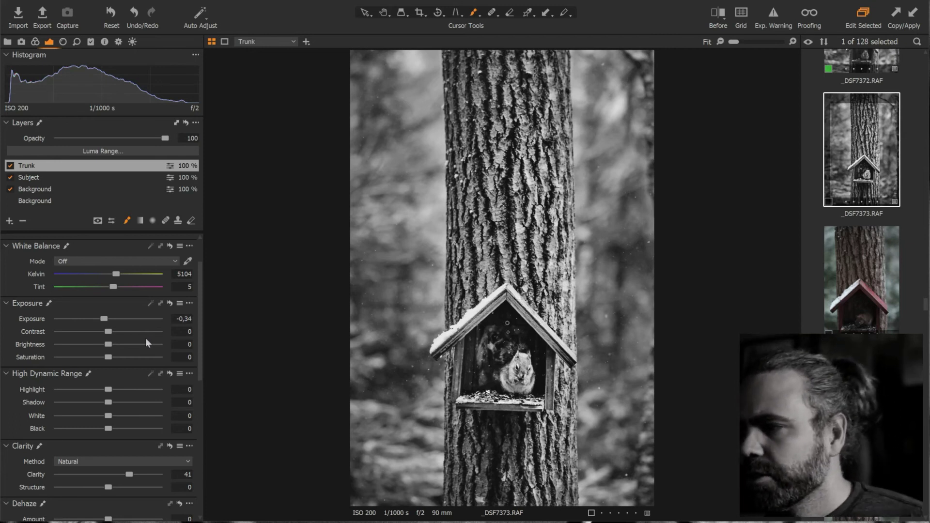
Compare the photo with the Trunk layer off and on, and sweep the before/after split view across the whole image
click(10, 166)
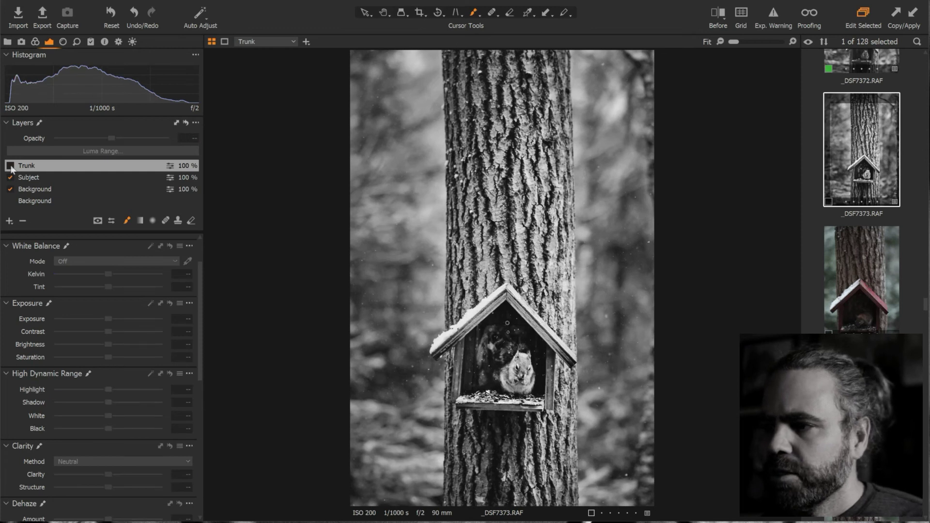
click(10, 166)
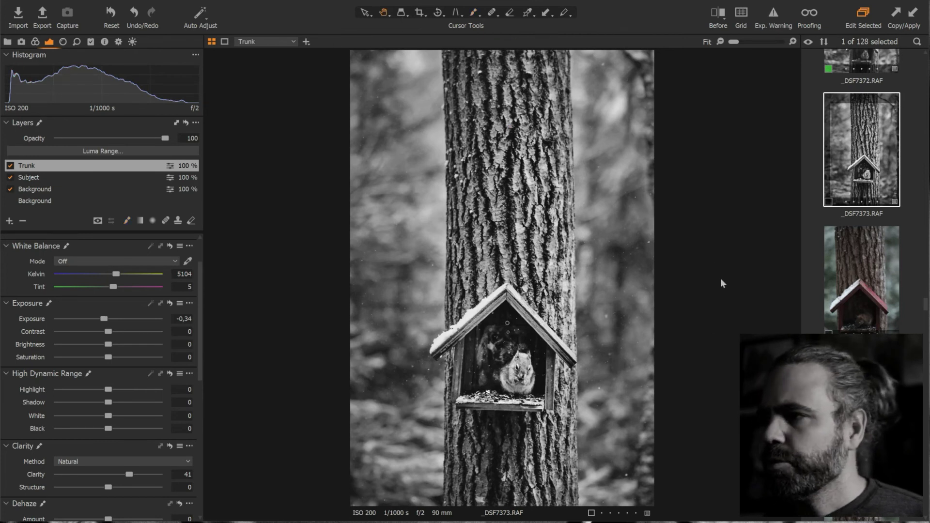
click(720, 16)
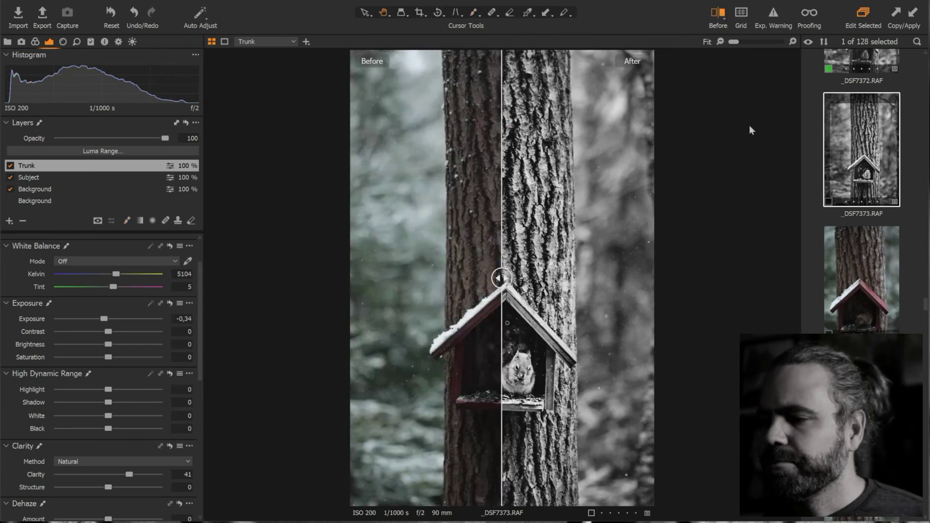
drag(502, 278, 652, 286)
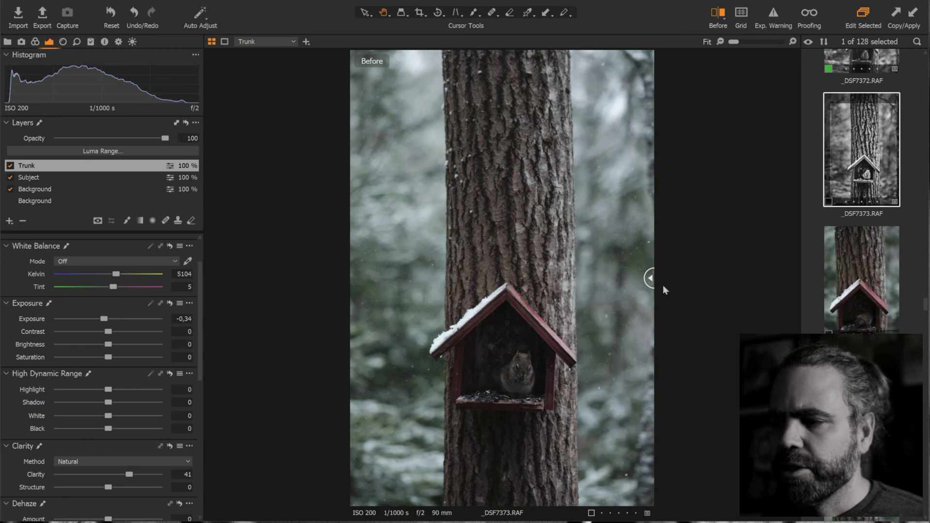
drag(650, 288, 639, 291)
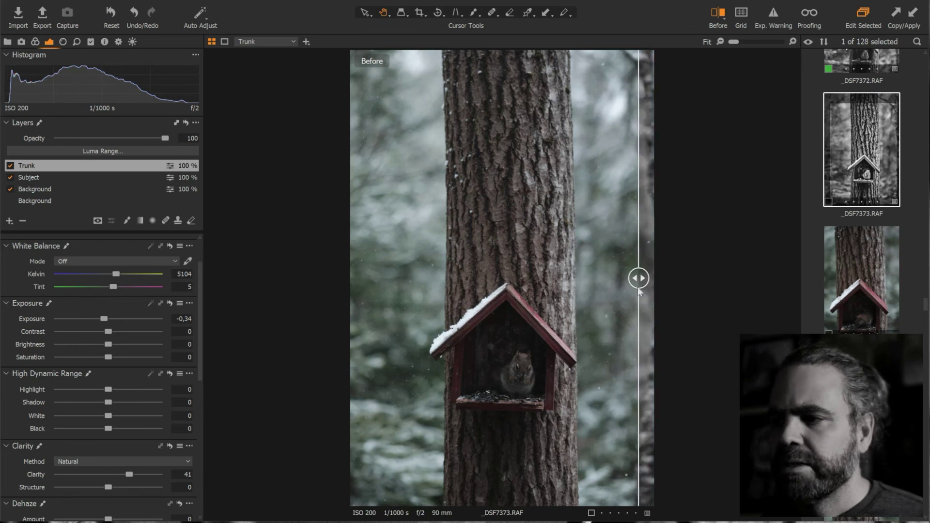
drag(639, 291, 319, 298)
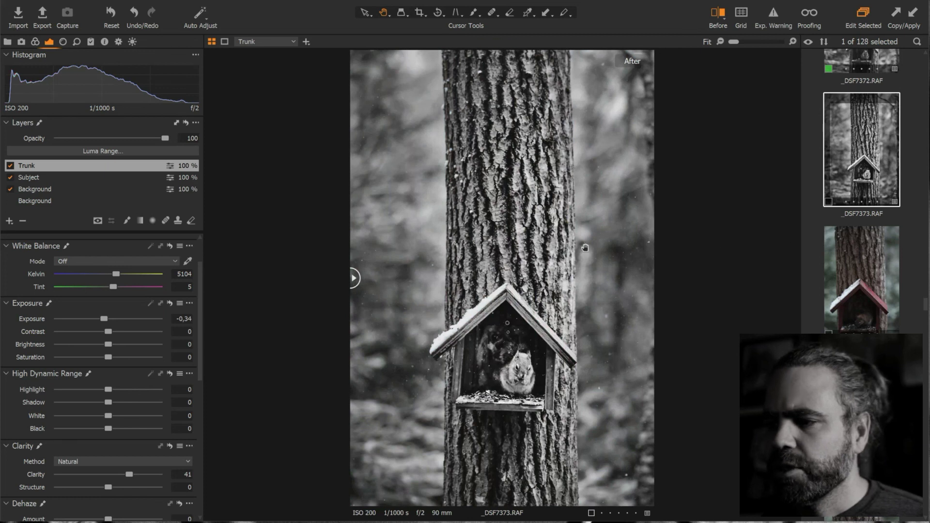